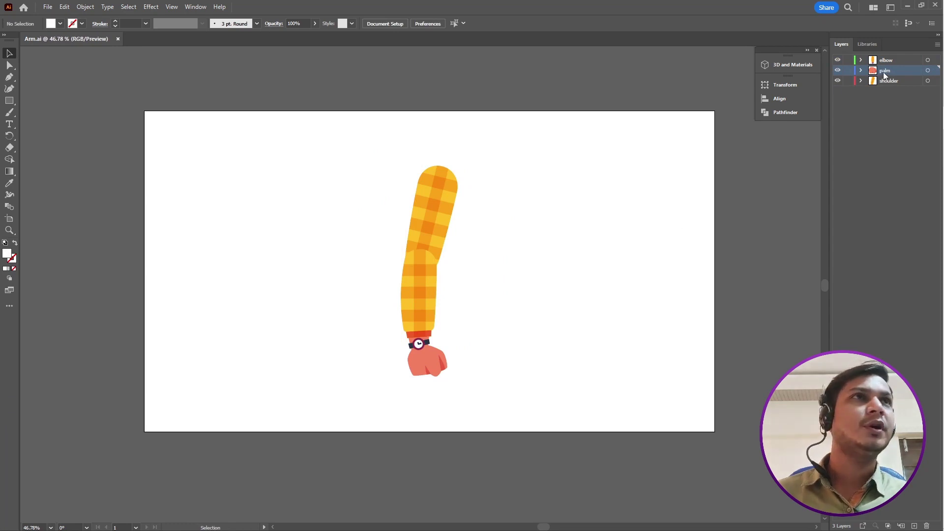
Step: Review the arm artwork's elbow, shoulder and palm layers in Illustrator, then switch to After Effects
left_click(889, 61)
left_click(889, 81)
left_click(890, 61)
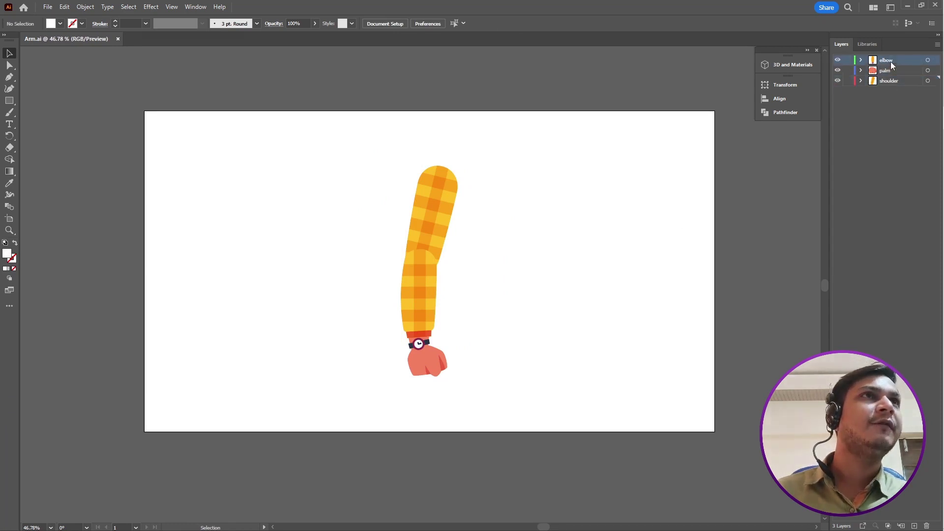
left_click(888, 70)
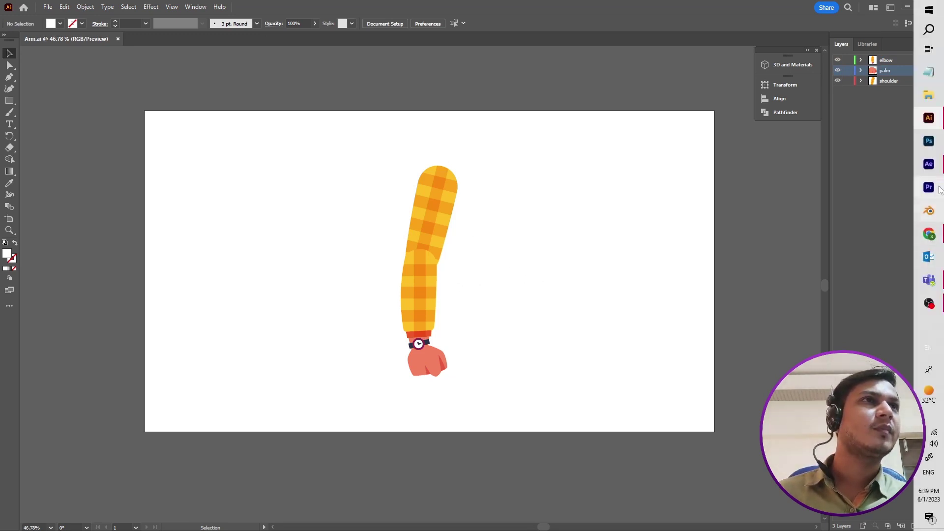
left_click(932, 164)
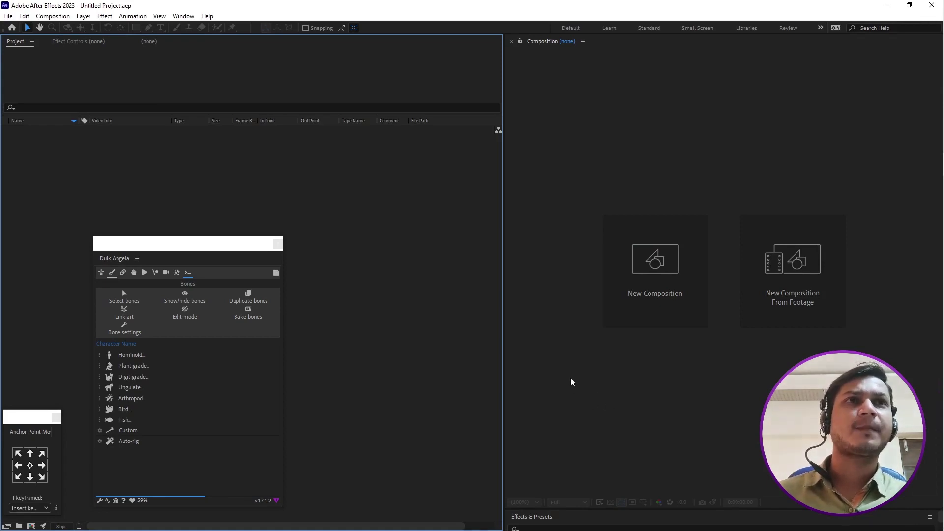
Step: Create the 'Arm animation' composition at 1080×1080, 29.97 fps, 5 seconds long
left_click(673, 258)
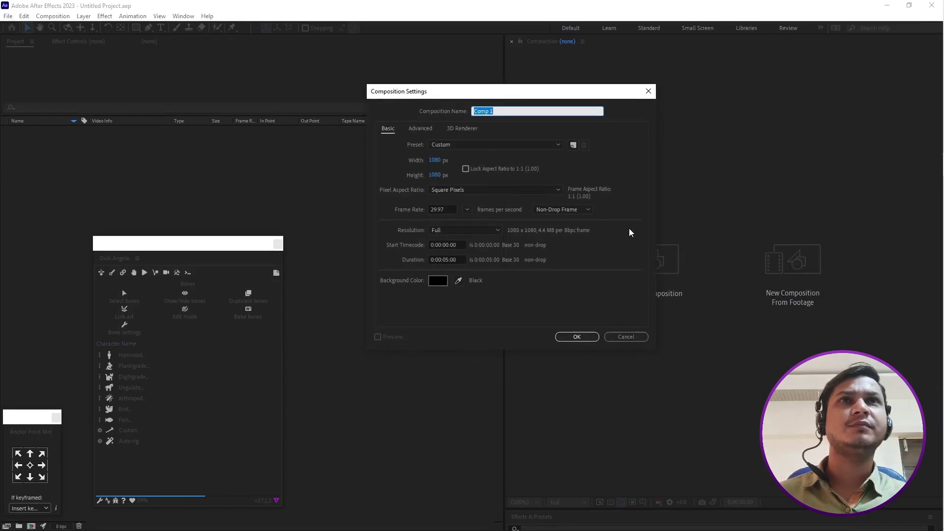
type("Arm animation")
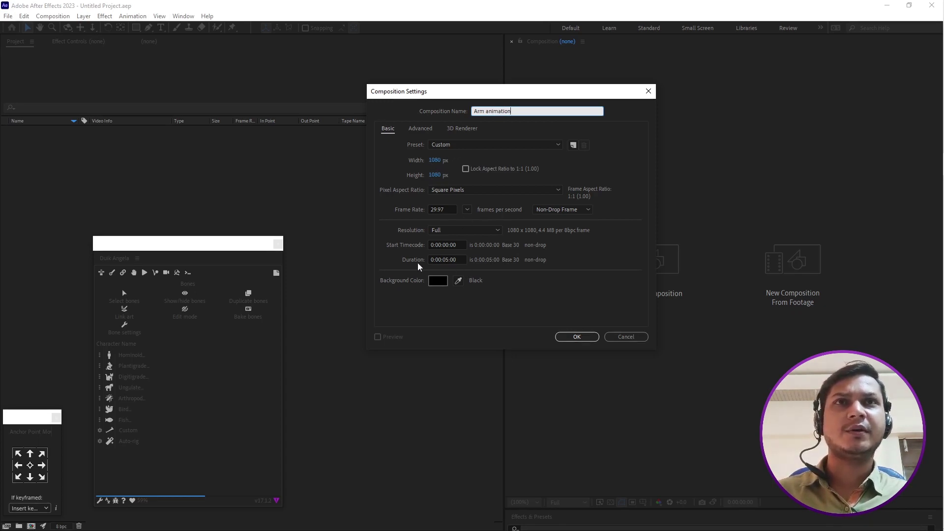
left_click(582, 337)
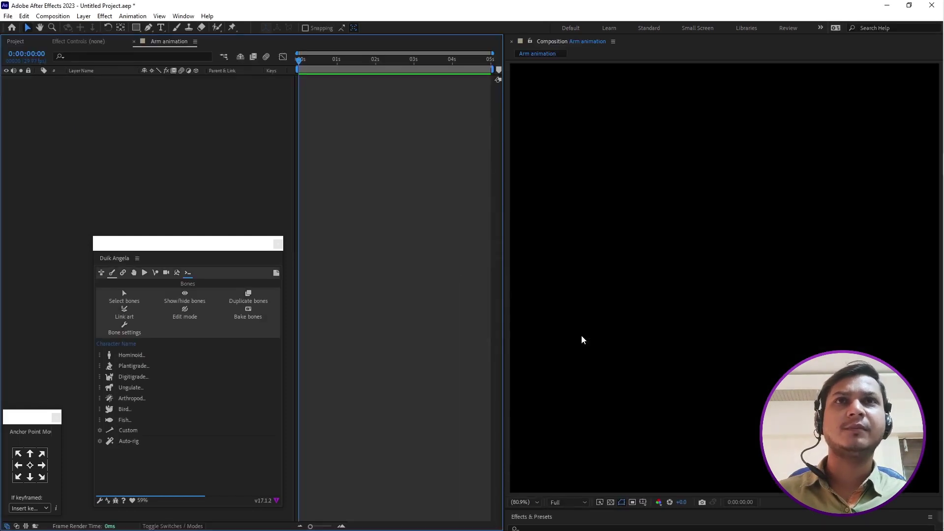
left_click(20, 42)
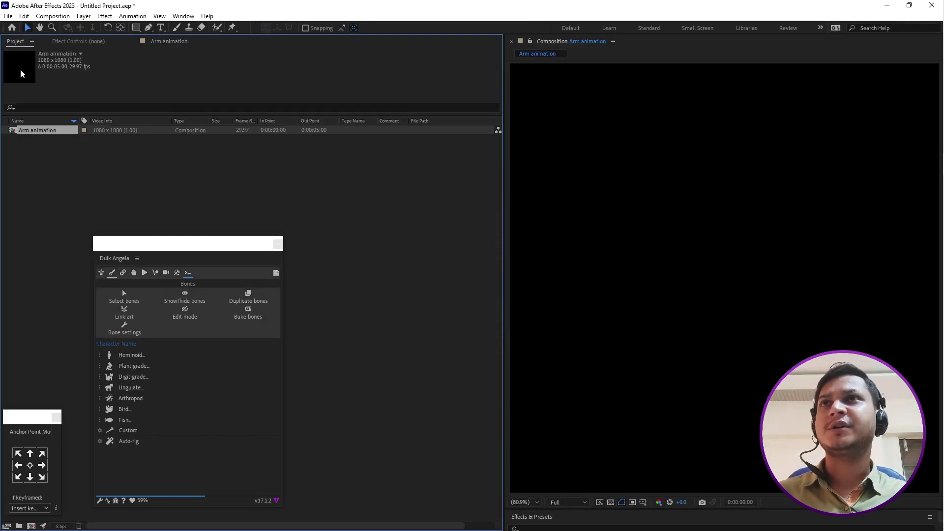
Step: Import the Arm file as Composition - Retain Layer Sizes and add it to the Arm animation timeline
double_click(79, 178)
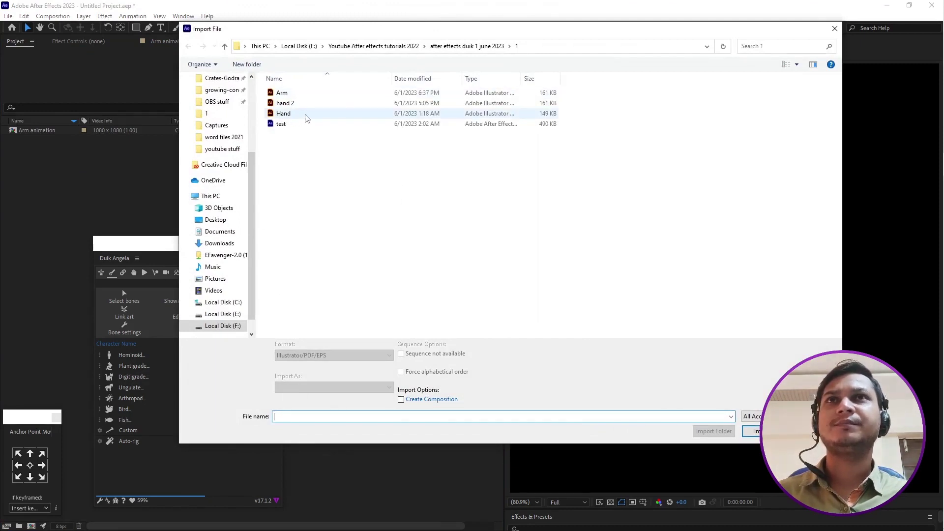
left_click(296, 95)
left_click(338, 388)
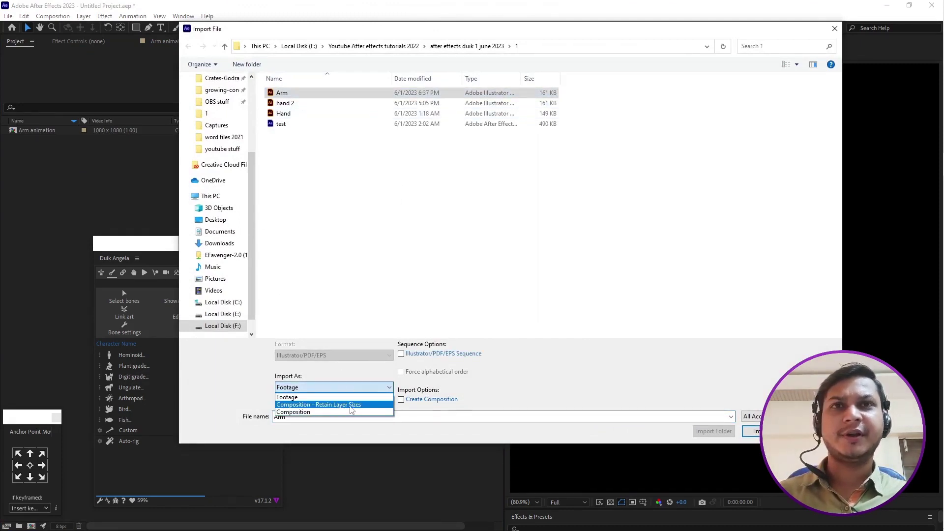
left_click(351, 406)
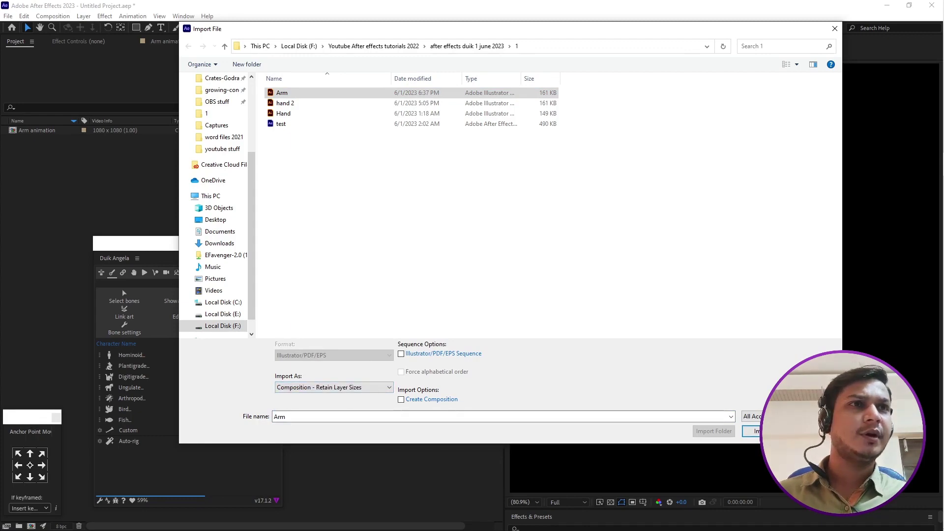
left_click(755, 431)
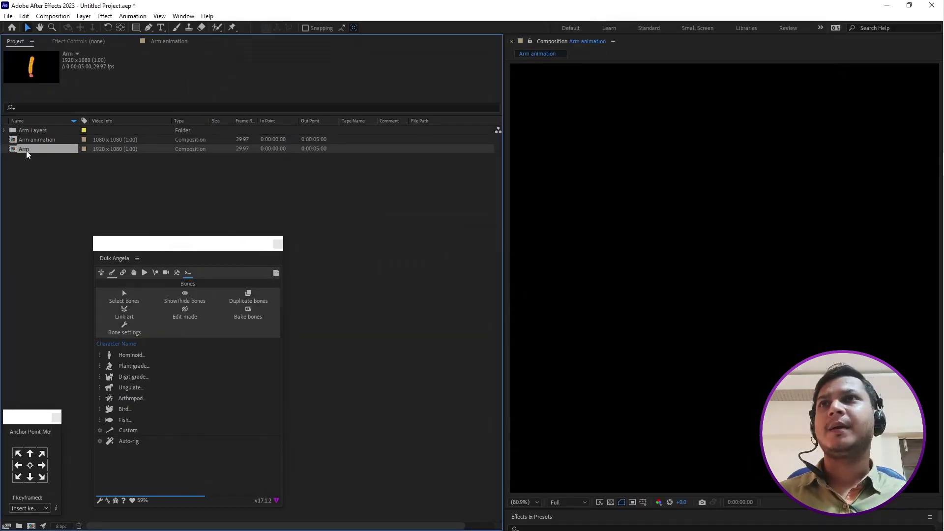
left_click_drag(26, 154, 168, 129)
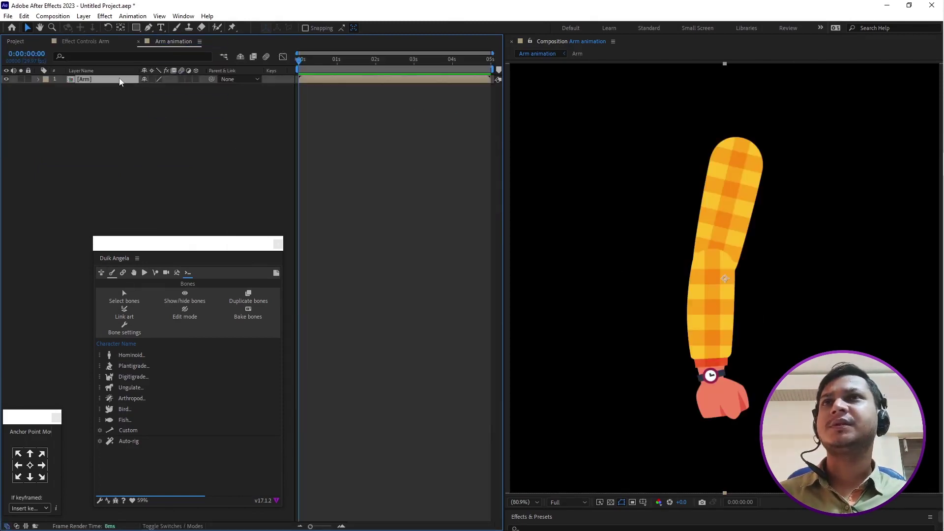
Step: Open the Arm precomp and inspect its shoulder, elbow and palm layers at 100% zoom
double_click(312, 81)
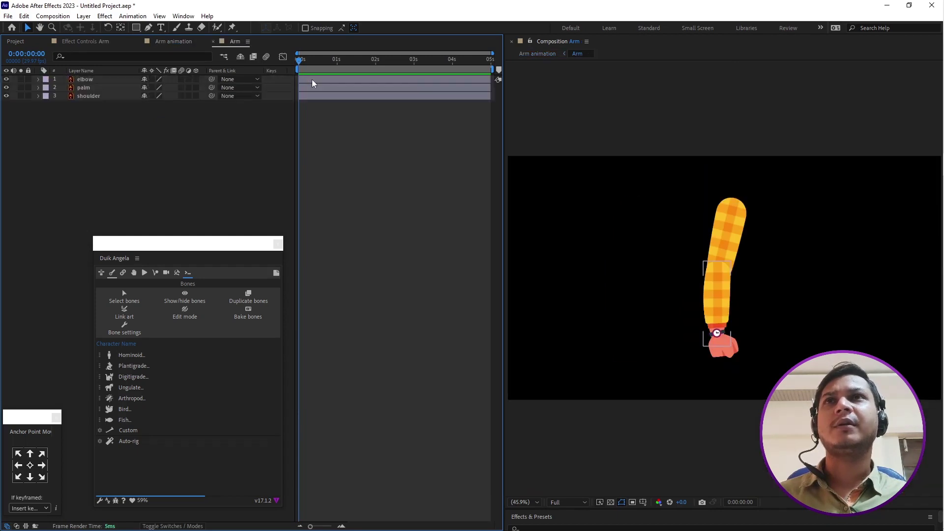
left_click(110, 97)
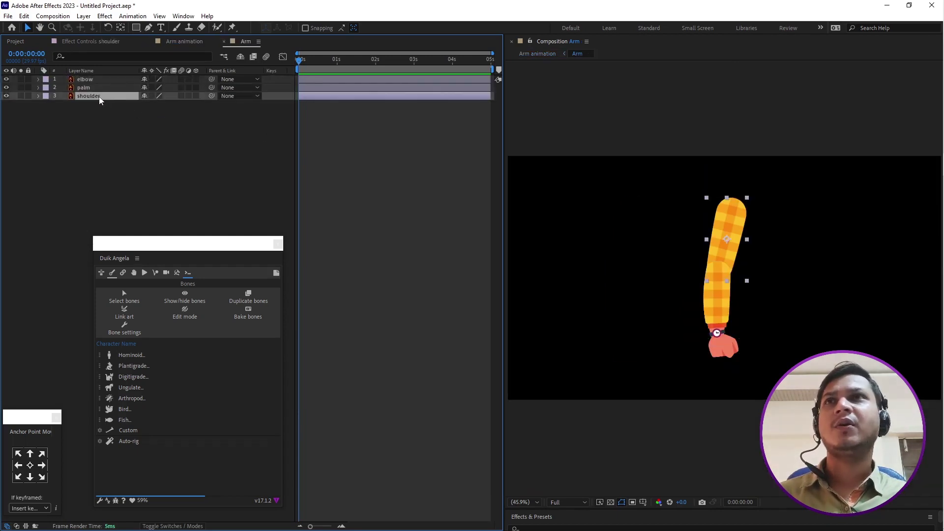
left_click(100, 83)
left_click(84, 87)
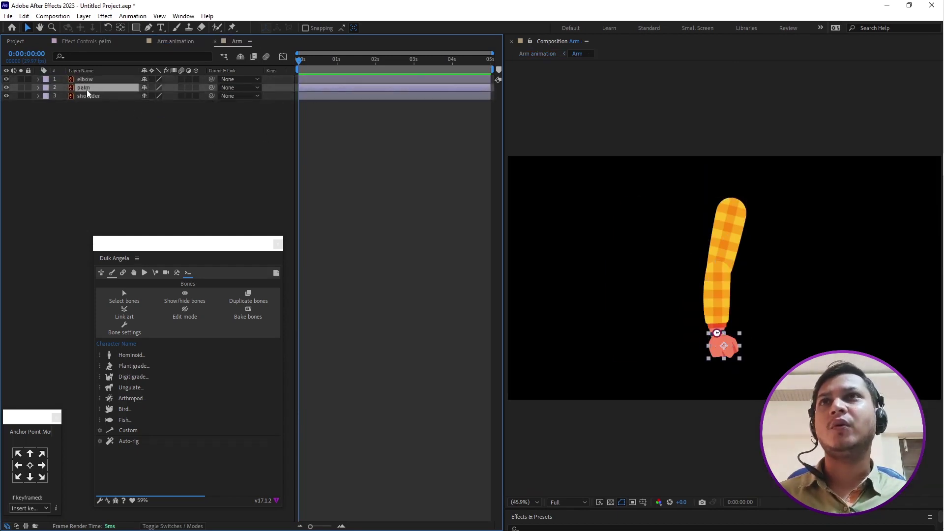
left_click(95, 97)
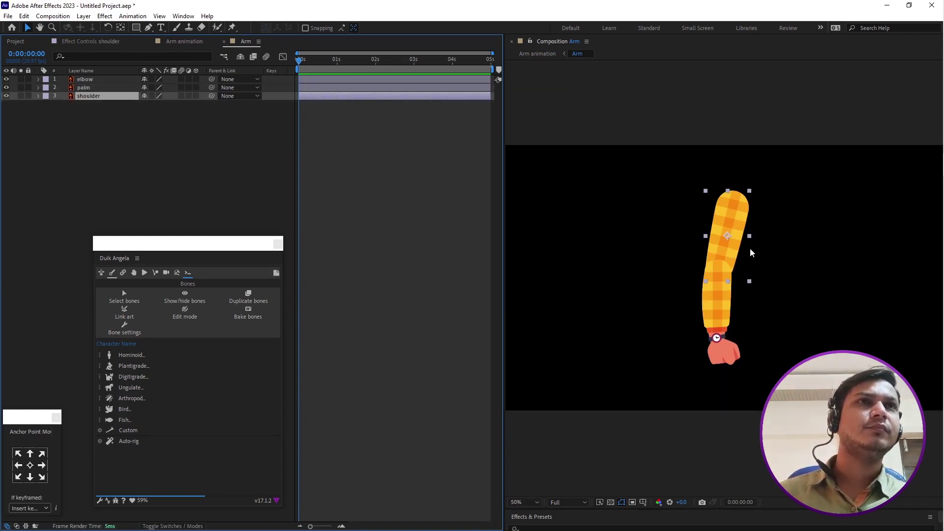
key("slash")
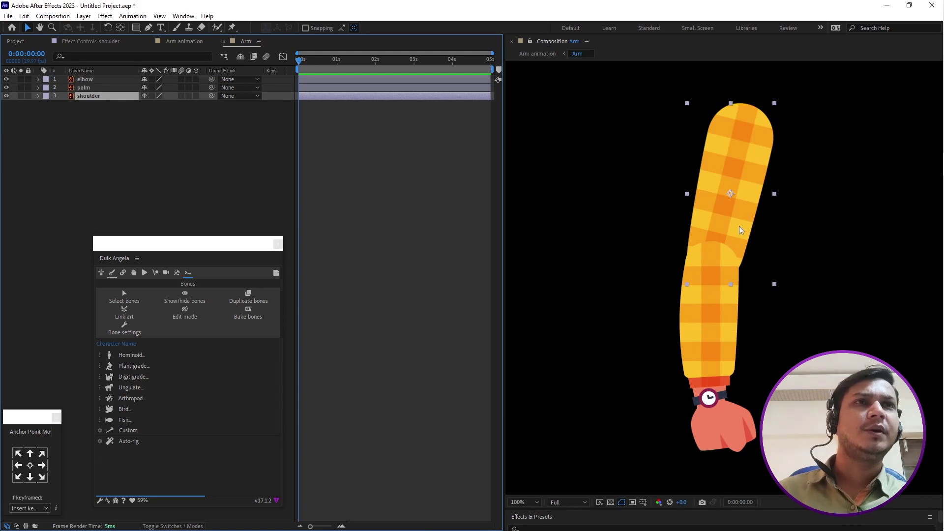
left_click(523, 502)
left_click(533, 330)
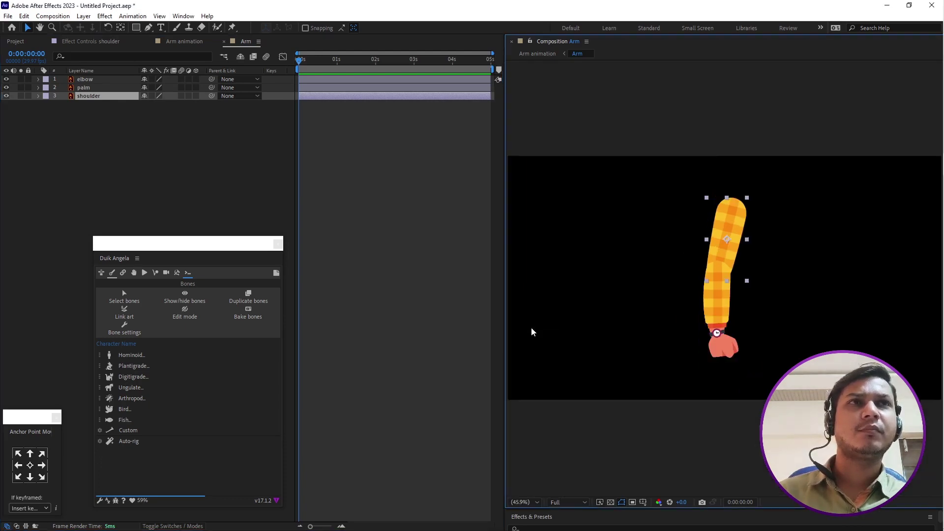
key("slash")
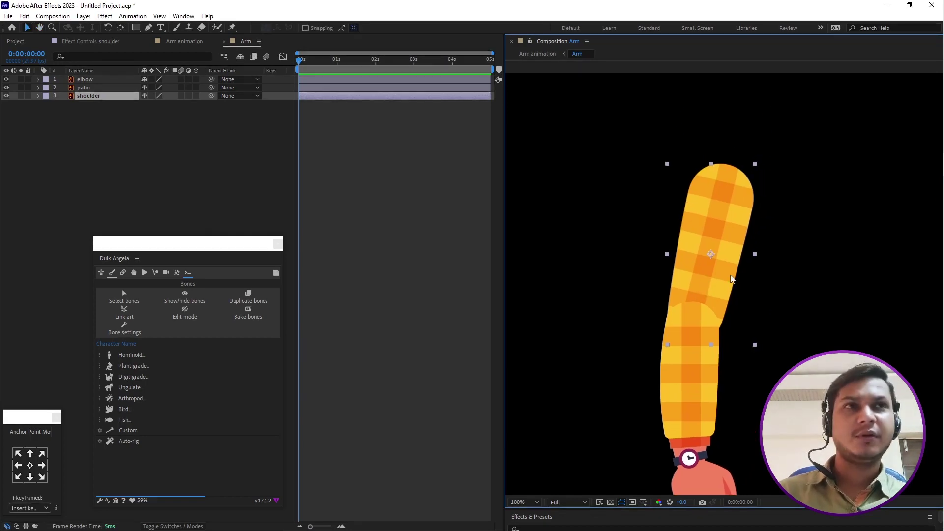
Step: With the Pan Behind tool, move the shoulder anchor to the arm top and the elbow anchor to its joint
left_click(121, 28)
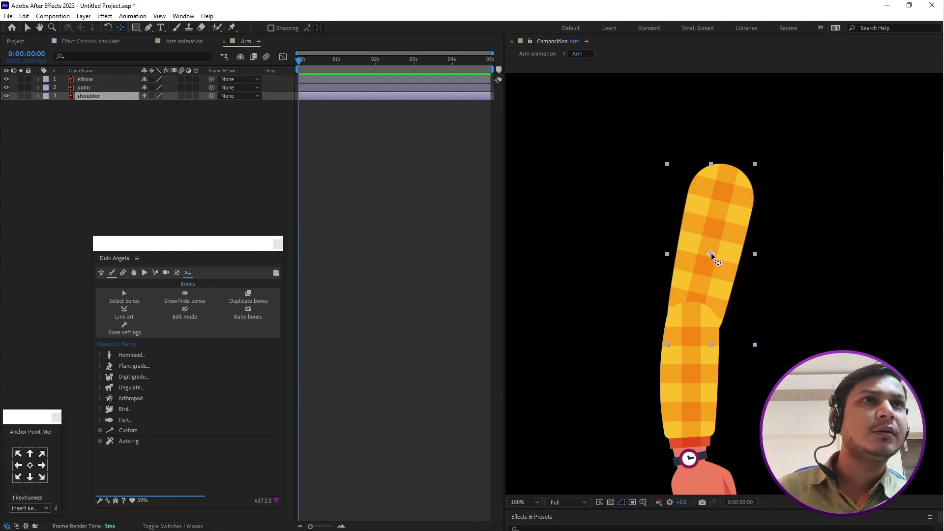
left_click_drag(712, 255, 726, 170)
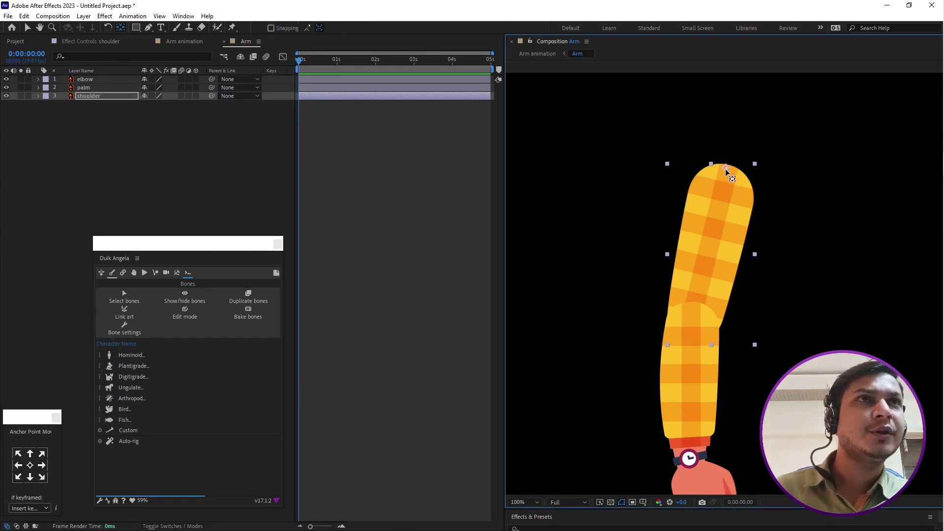
left_click(683, 391)
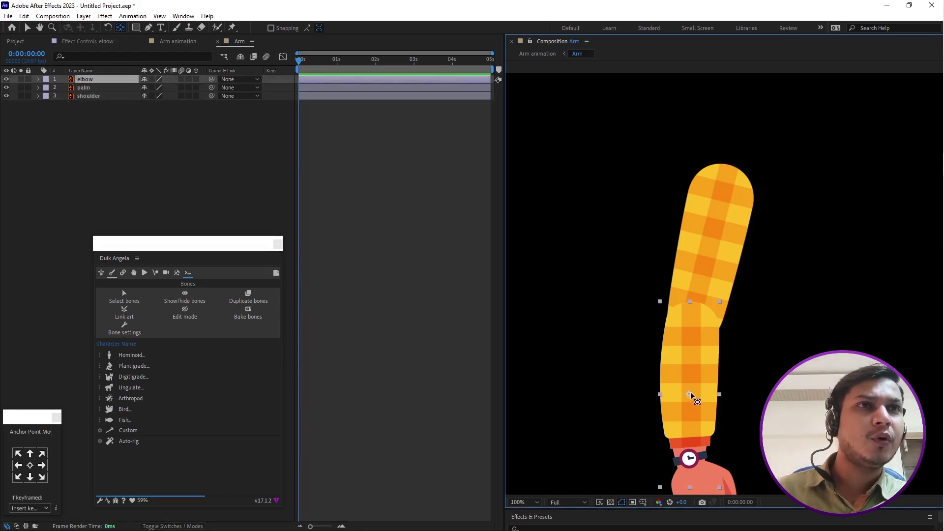
left_click_drag(691, 396, 694, 320)
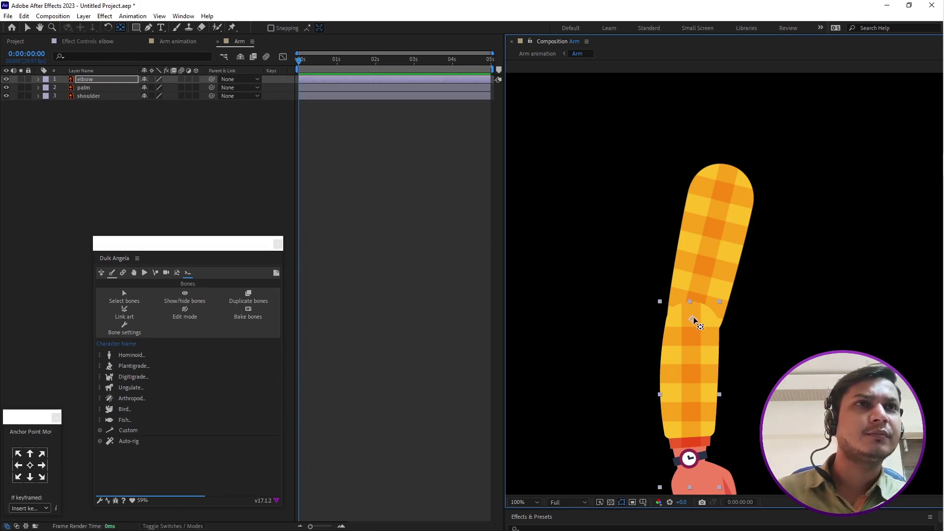
Step: Move the palm layer's anchor point up to the wrist and recheck each layer's pivot
scroll(693, 320, "down", 5)
left_click(679, 397)
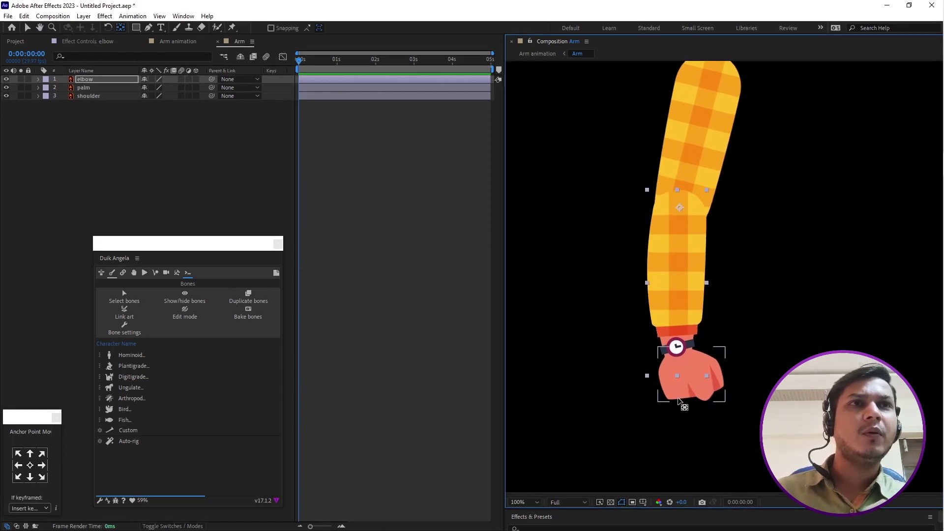
left_click_drag(689, 375, 677, 347)
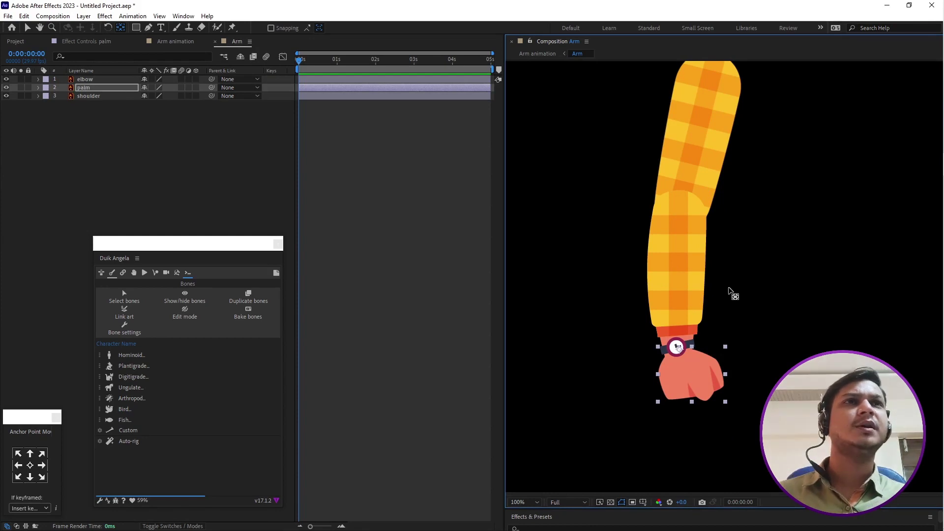
key("h")
left_click_drag(711, 245, 737, 280)
key("y")
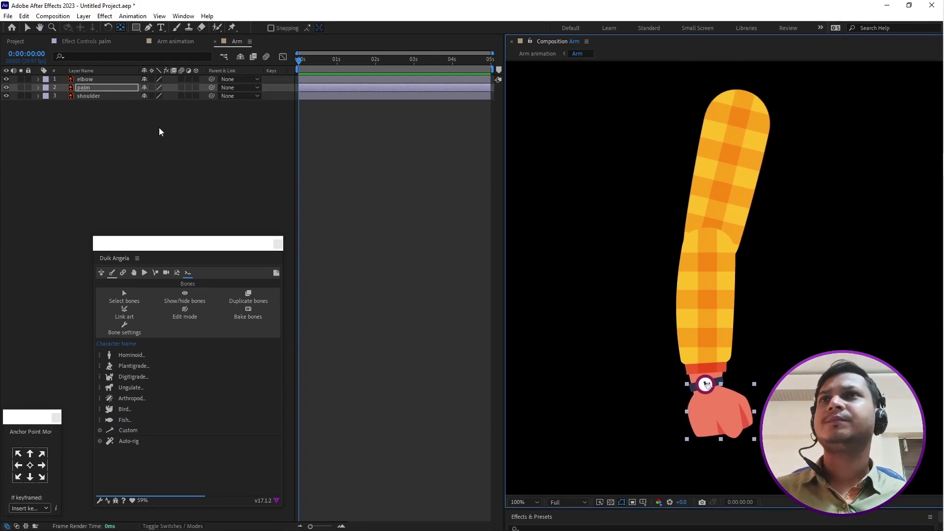
left_click(110, 96)
left_click(100, 87)
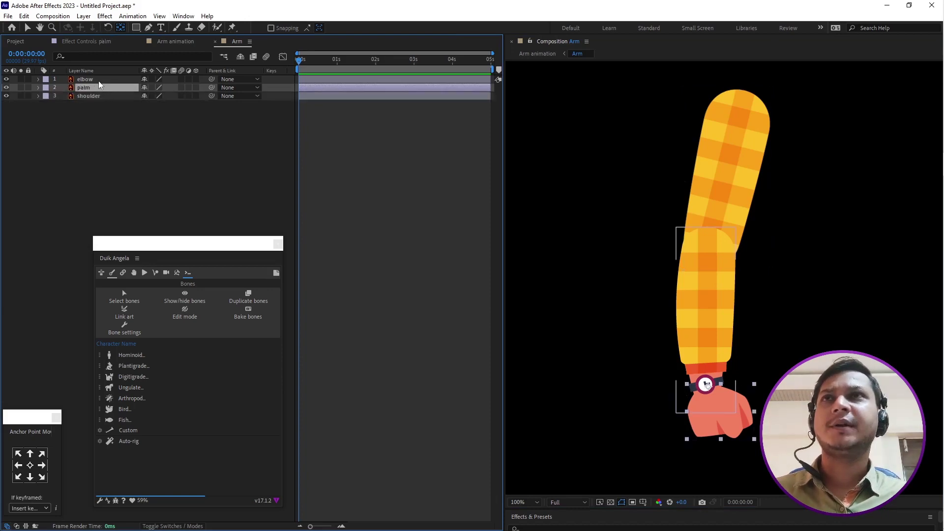
left_click(100, 80)
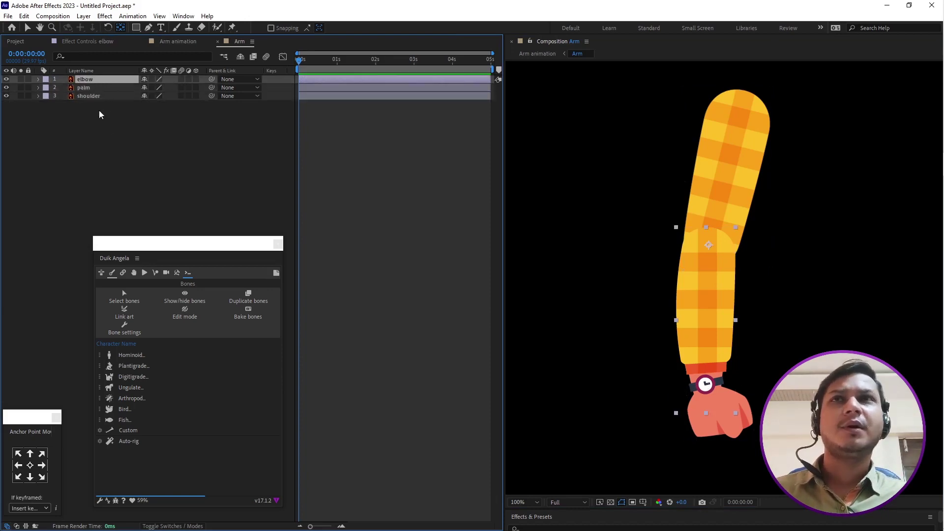
Step: Open Duik Angela and build a Hominoid Arm with Arm, Forearm, Hand and Arm_Tip bones
left_click(191, 17)
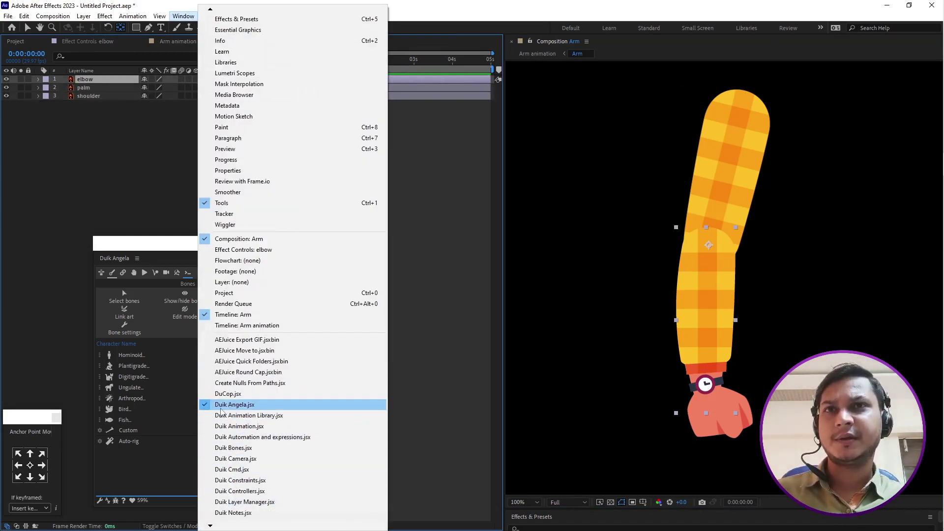
left_click(264, 406)
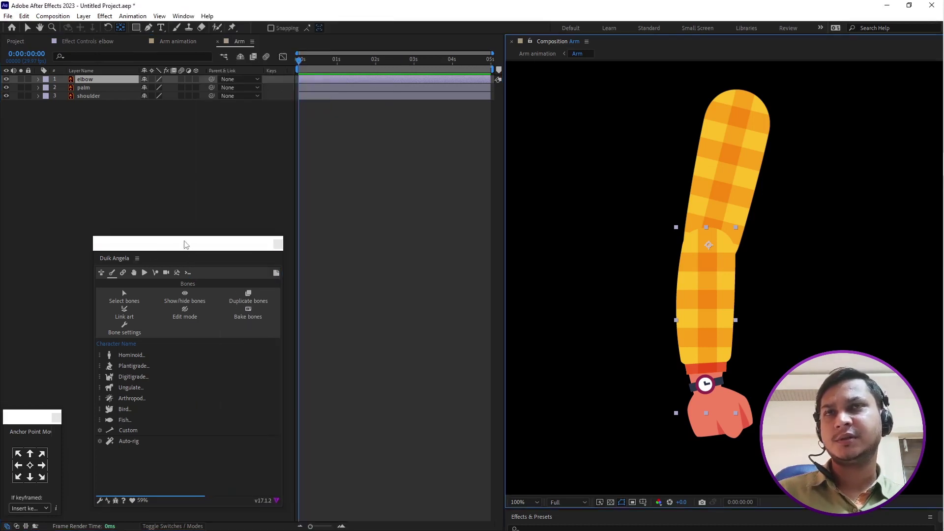
left_click_drag(185, 242, 228, 179)
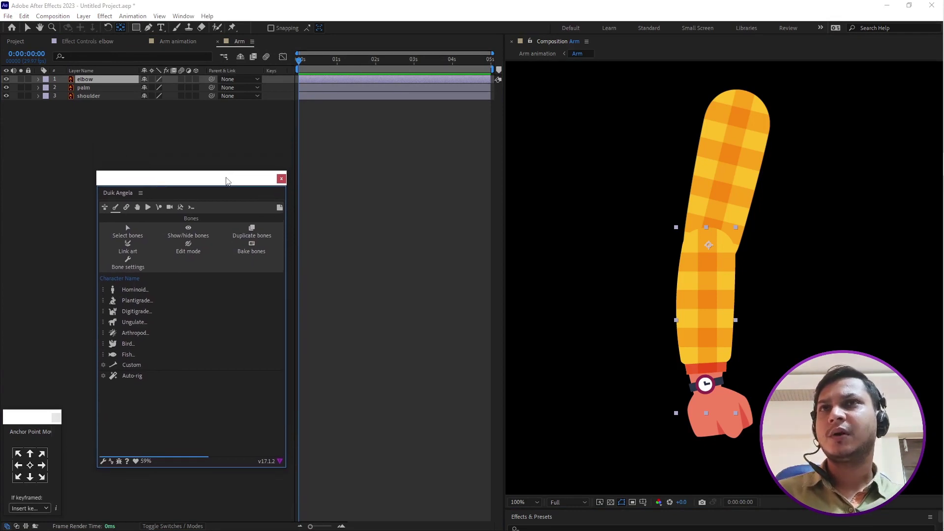
left_click(117, 208)
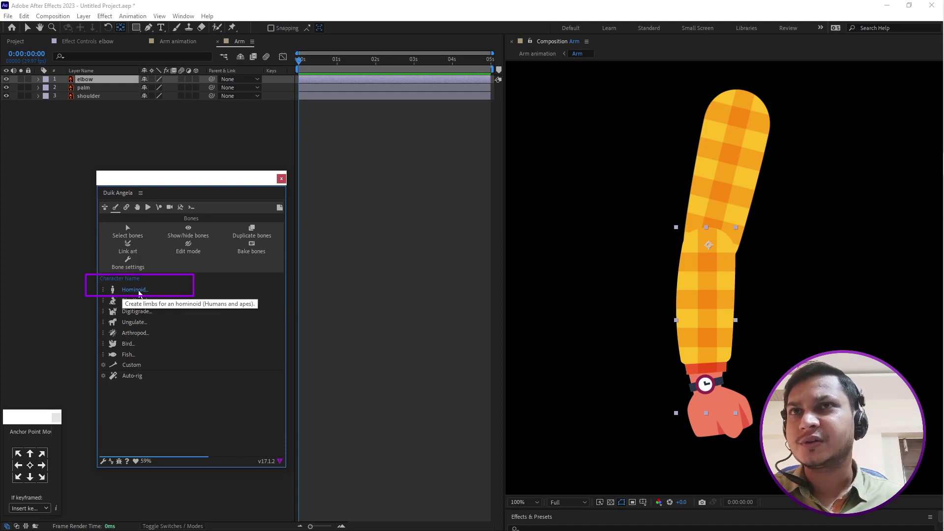
left_click(140, 293)
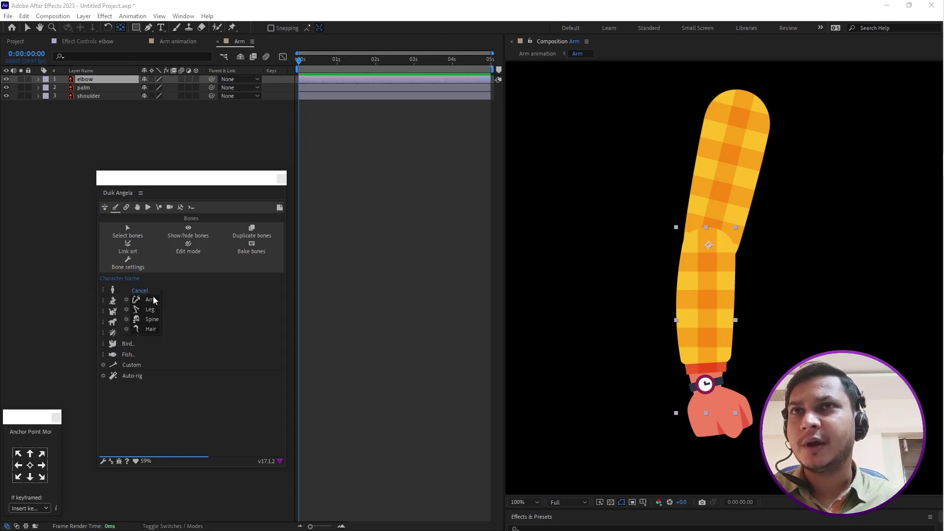
left_click(150, 300)
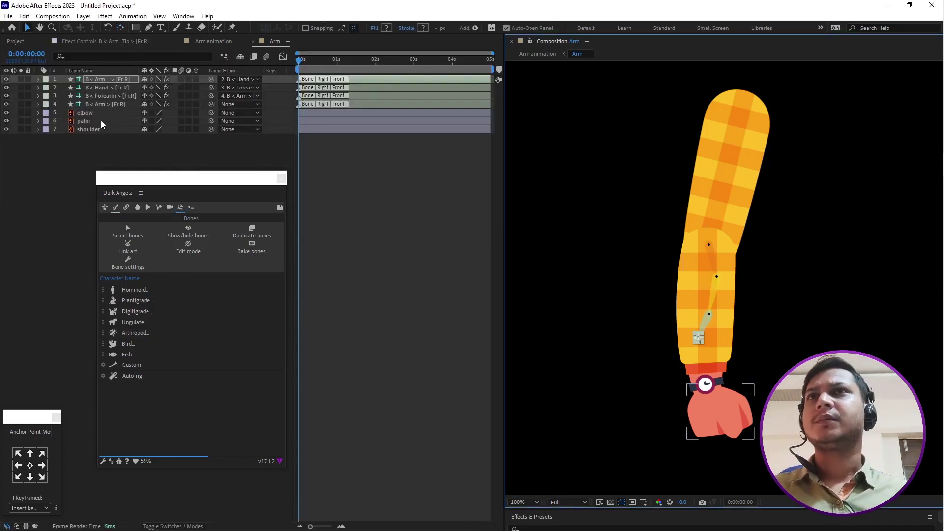
Step: Move the arm bone chain up to the shoulder and set the Arm bone's size to 154%
left_click(107, 105)
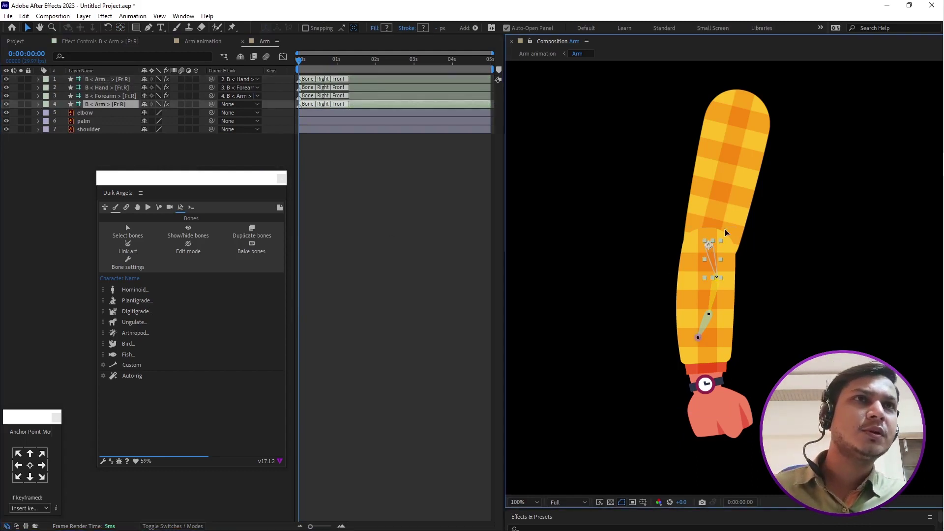
left_click_drag(710, 248, 744, 102)
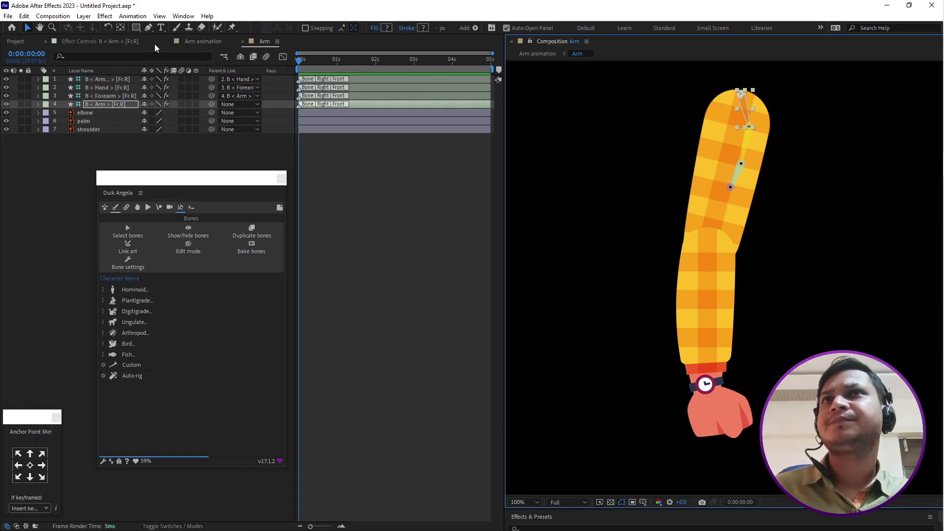
left_click(95, 45)
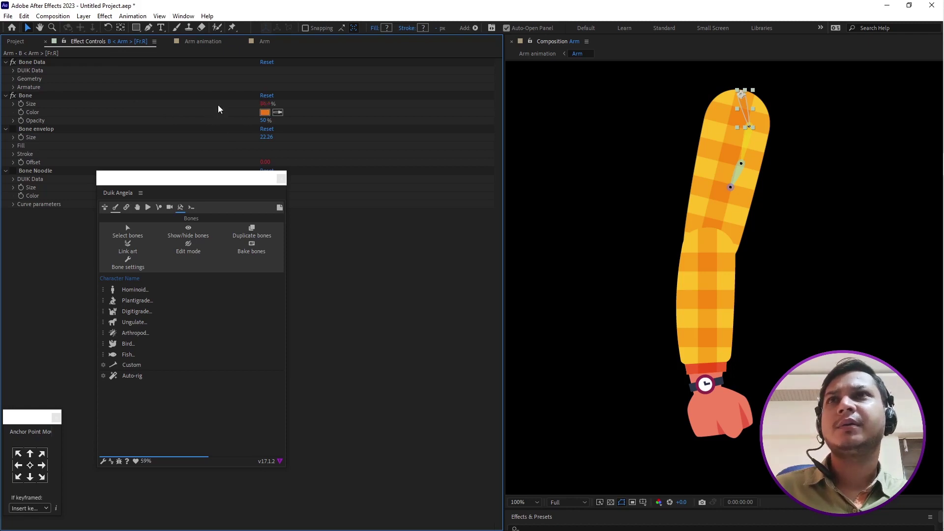
left_click_drag(265, 103, 316, 99)
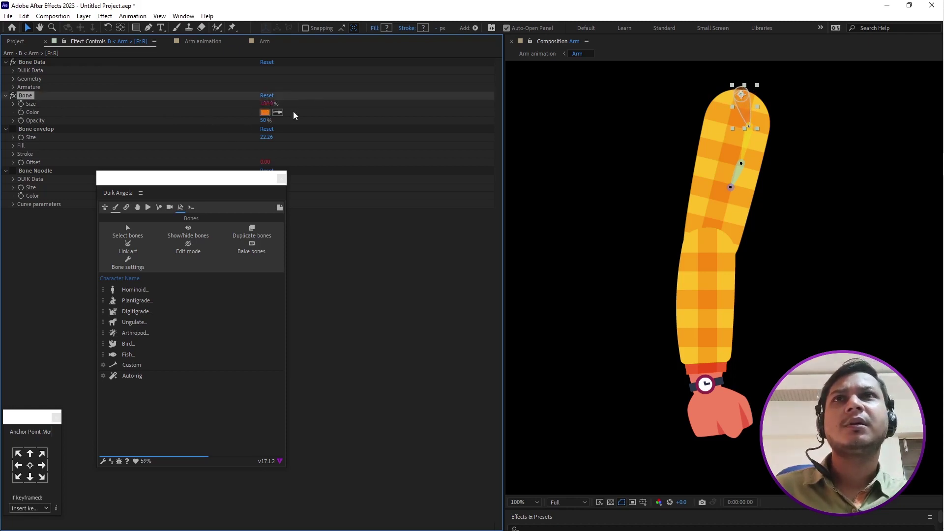
Step: Make the Arm bone green and raise its opacity
left_click(265, 112)
left_click(220, 309)
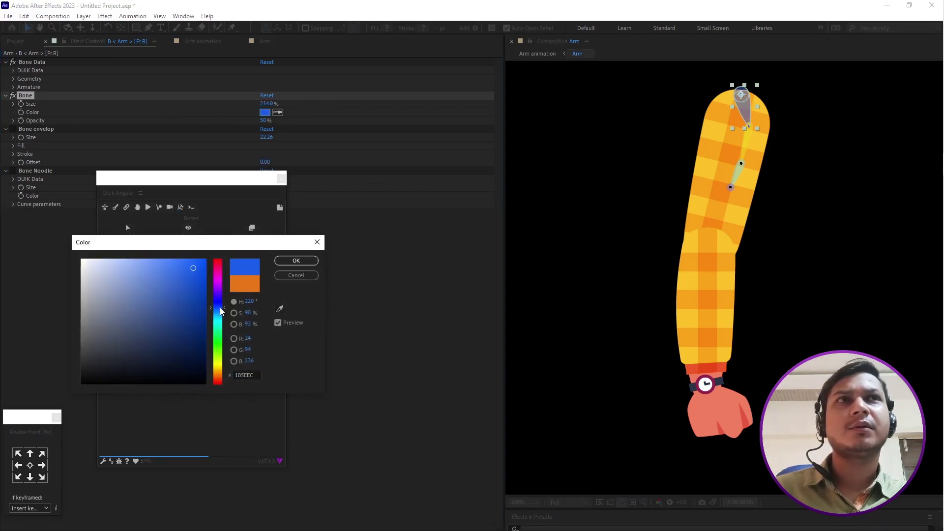
left_click_drag(220, 308, 221, 329)
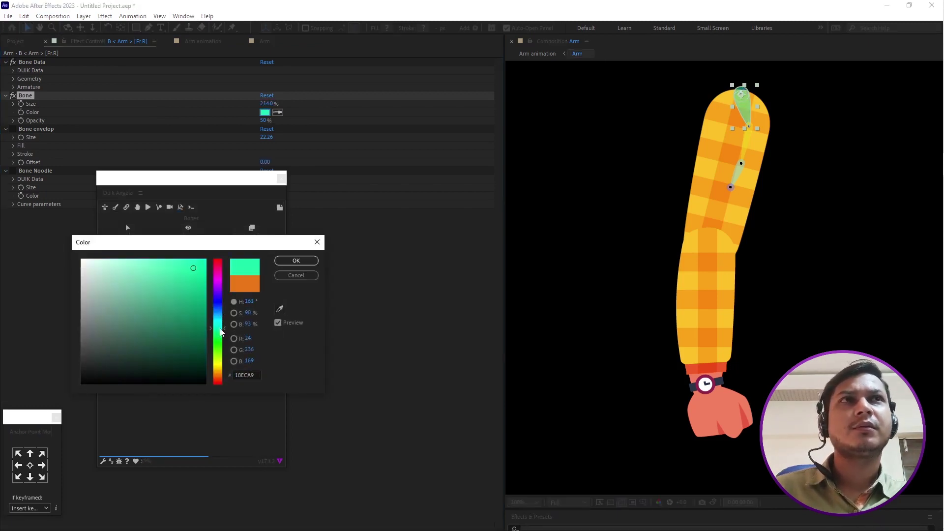
left_click(279, 260)
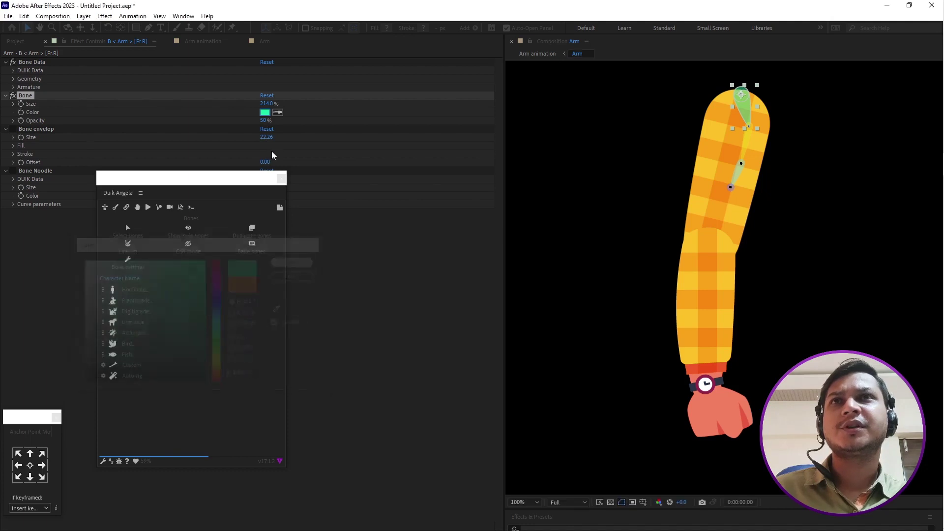
left_click_drag(265, 120, 284, 120)
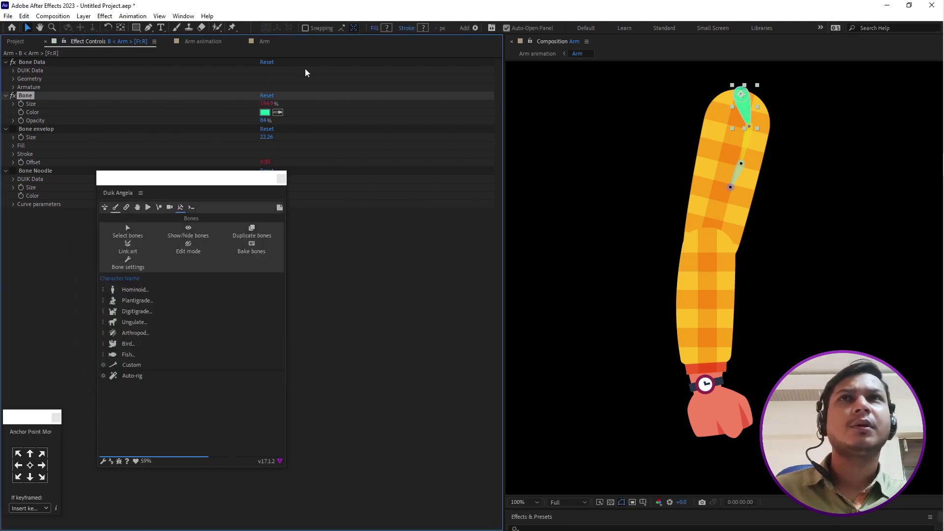
Step: Set the Forearm bone to 226% size, 100% opacity and a blue colour
left_click(200, 42)
left_click(235, 41)
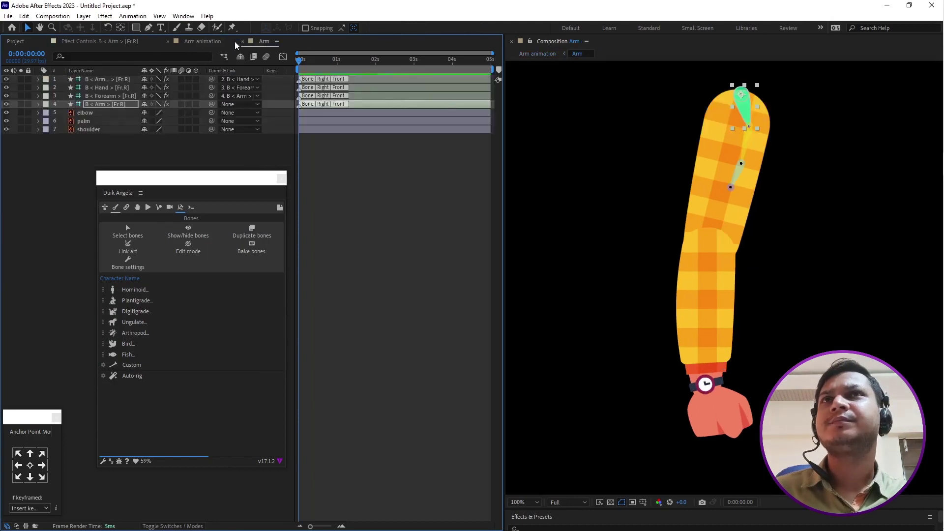
left_click(111, 97)
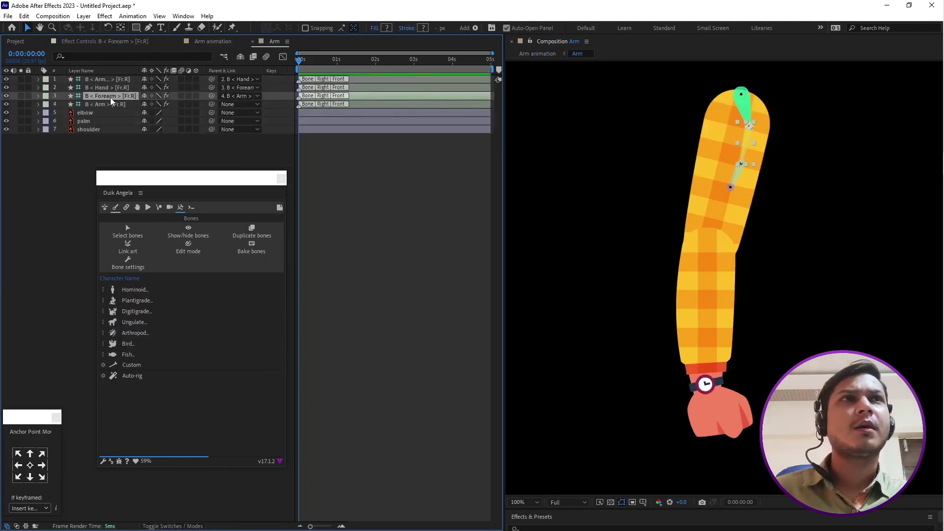
left_click(144, 42)
mouse_move(263, 105)
left_mouse_down()
mouse_move(321, 99)
mouse_move(305, 100)
left_mouse_up()
left_click_drag(263, 121, 275, 121)
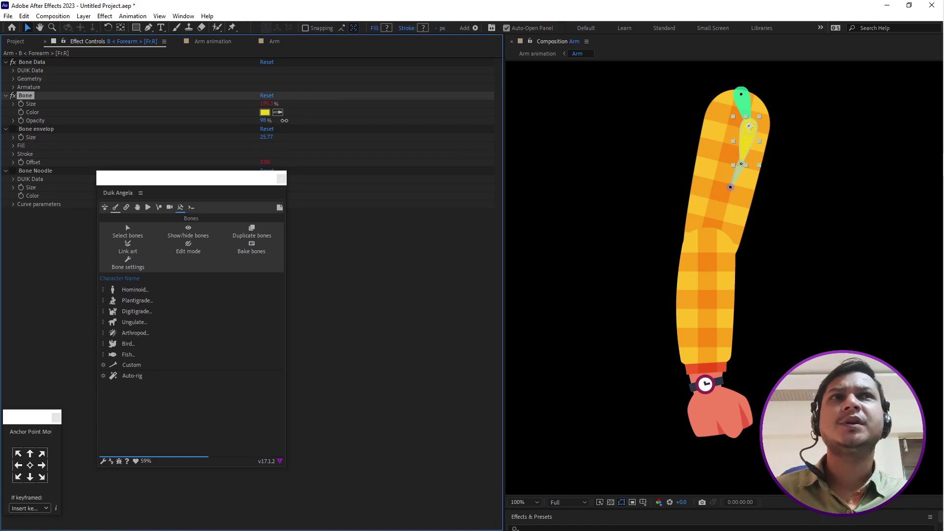
left_click(265, 112)
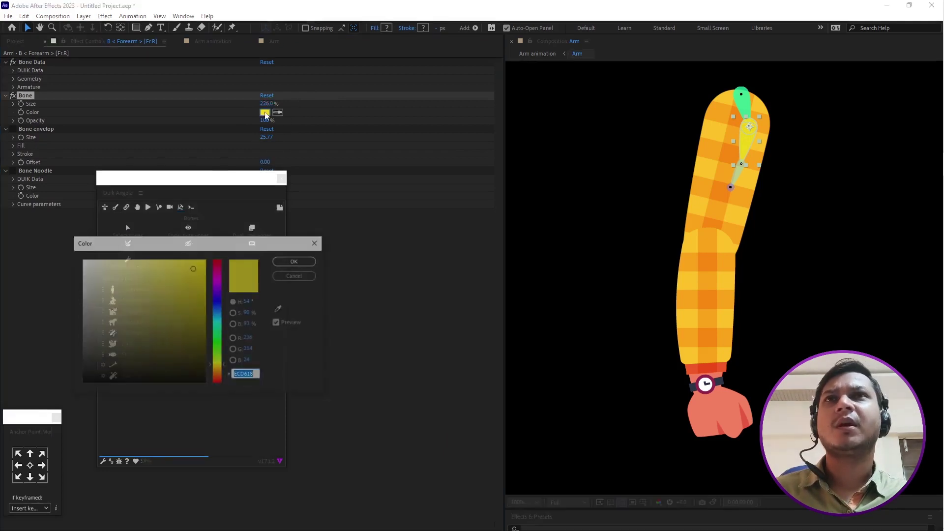
left_click_drag(218, 366, 220, 318)
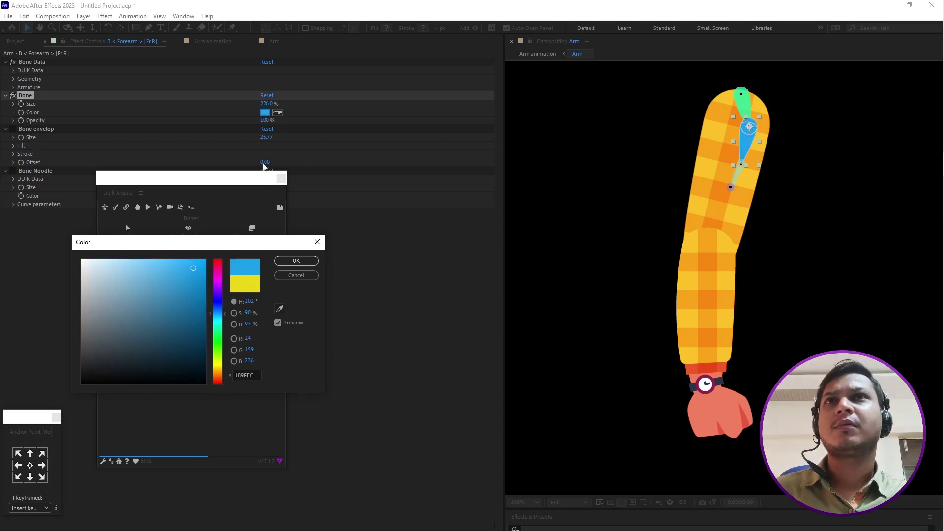
left_click(288, 264)
left_click(265, 42)
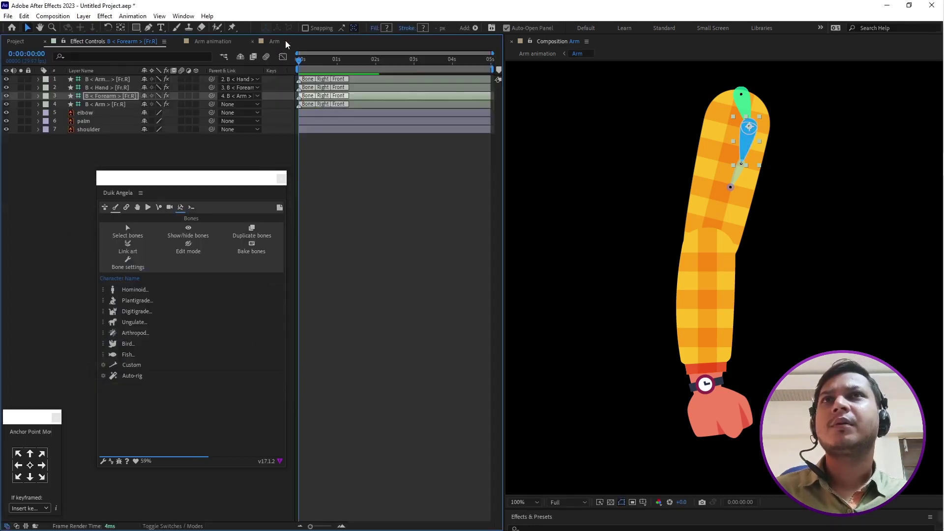
Step: Enlarge the Hand bone to 162%
left_click(109, 88)
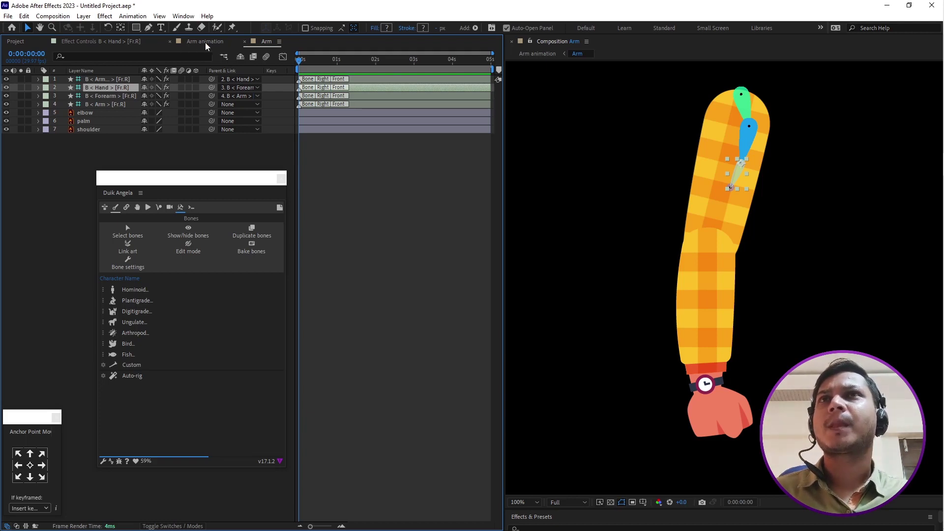
left_click(147, 43)
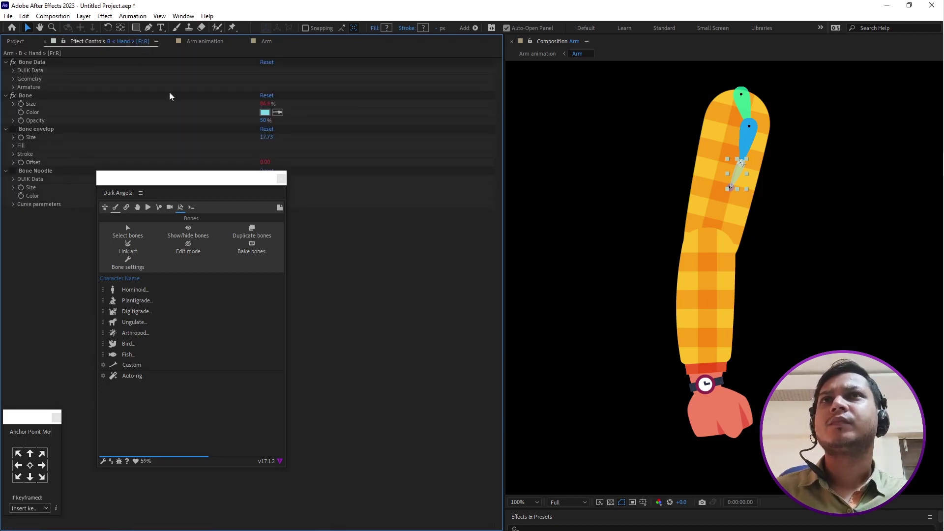
mouse_move(276, 103)
left_mouse_down()
mouse_move(296, 102)
mouse_move(270, 120)
left_mouse_up()
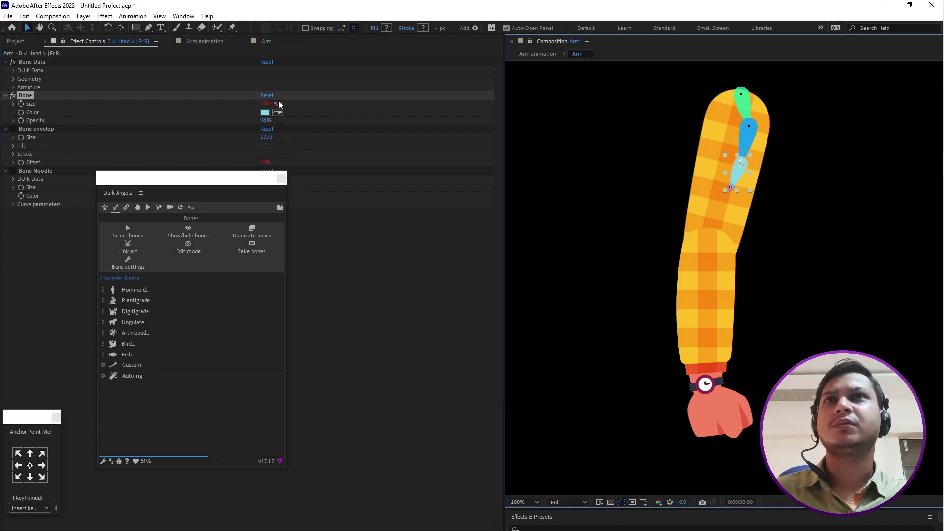
Step: Set the Arm_Tip bone to about 157% size, magenta colour and 79% opacity
left_click(264, 43)
left_click(104, 79)
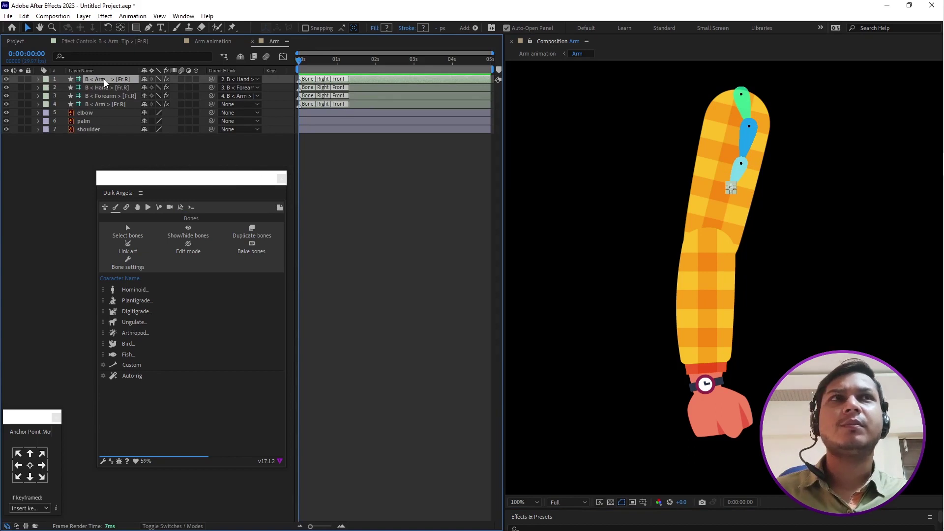
left_click(119, 43)
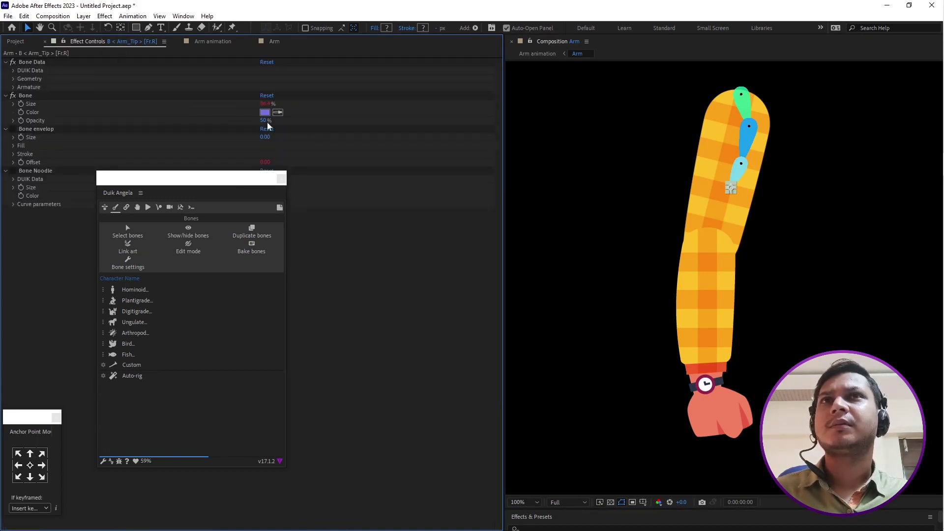
left_click_drag(265, 104, 304, 104)
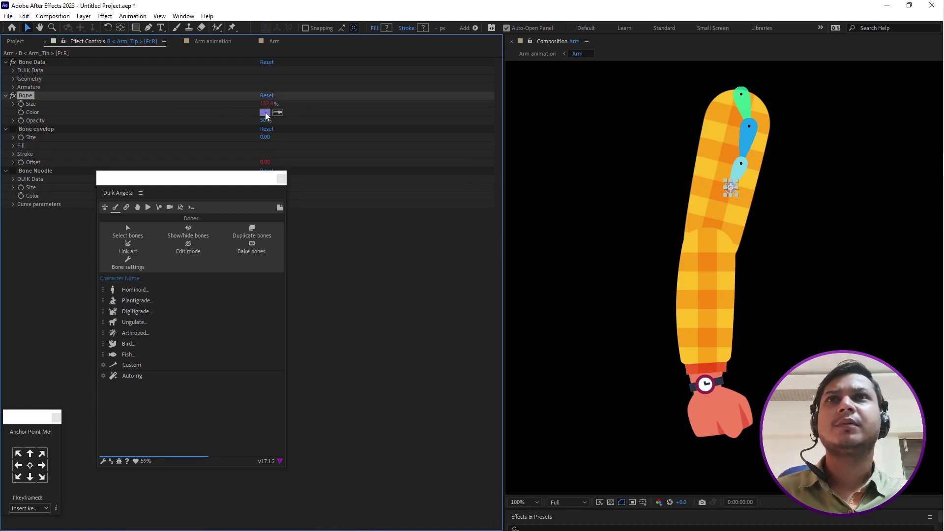
left_click(265, 112)
left_click(218, 282)
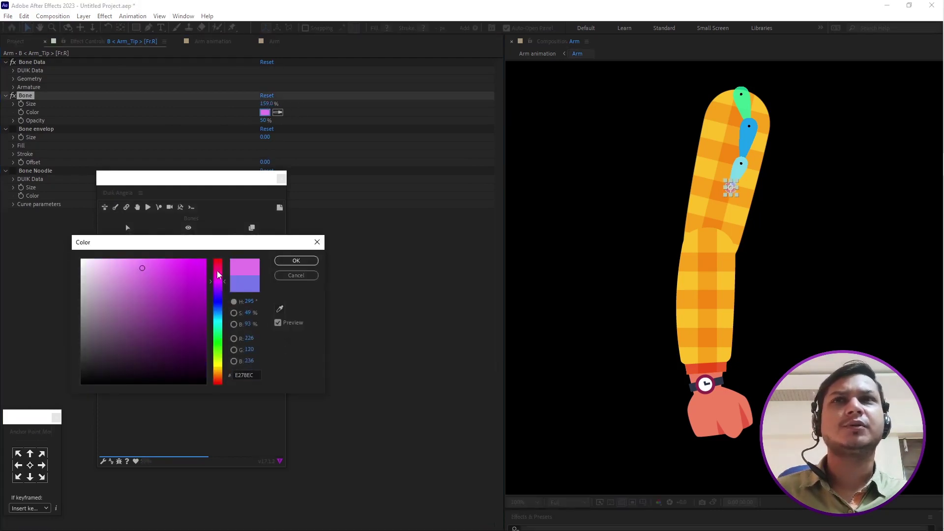
left_click(295, 262)
left_click_drag(264, 121, 277, 121)
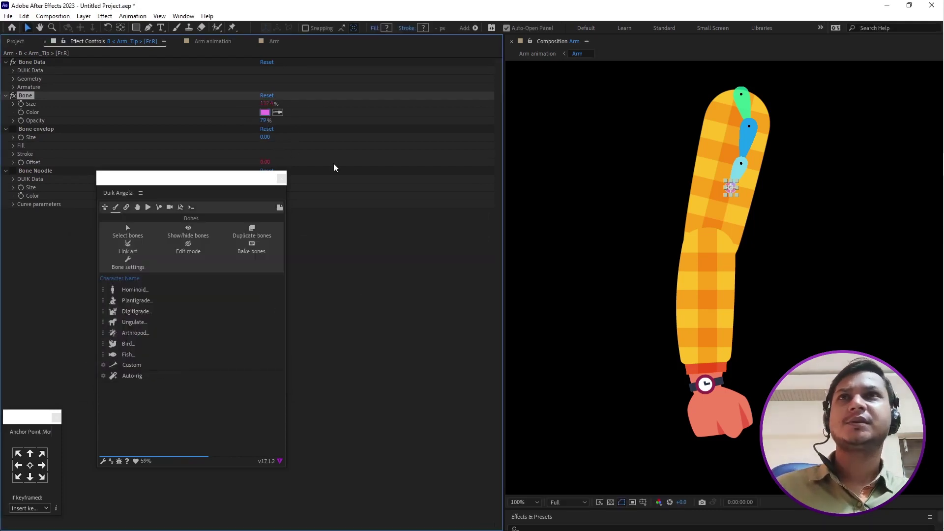
left_click(275, 41)
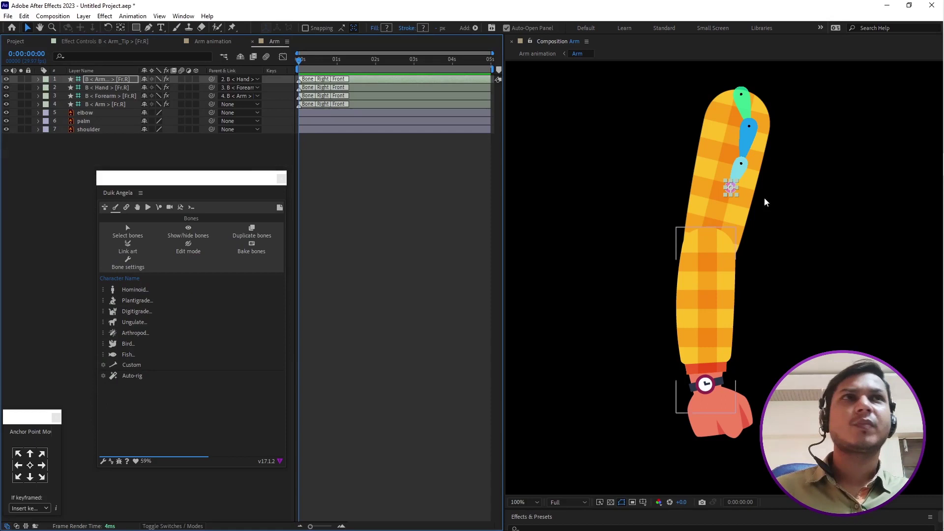
Step: Align the upper-arm, forearm and hand bones with the shoulder, elbow and wrist of the artwork
left_click(746, 101)
left_click_drag(746, 100, 745, 103)
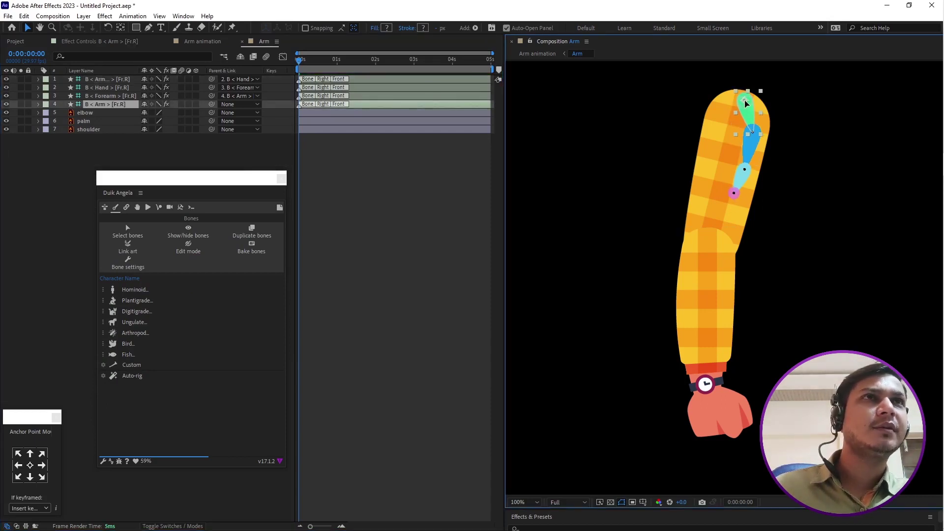
left_click(753, 132)
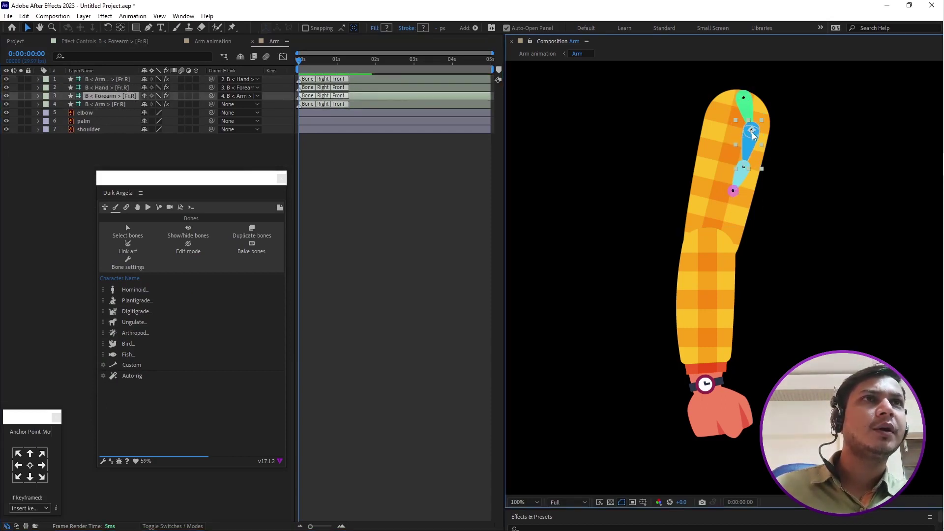
left_click_drag(753, 135, 711, 248)
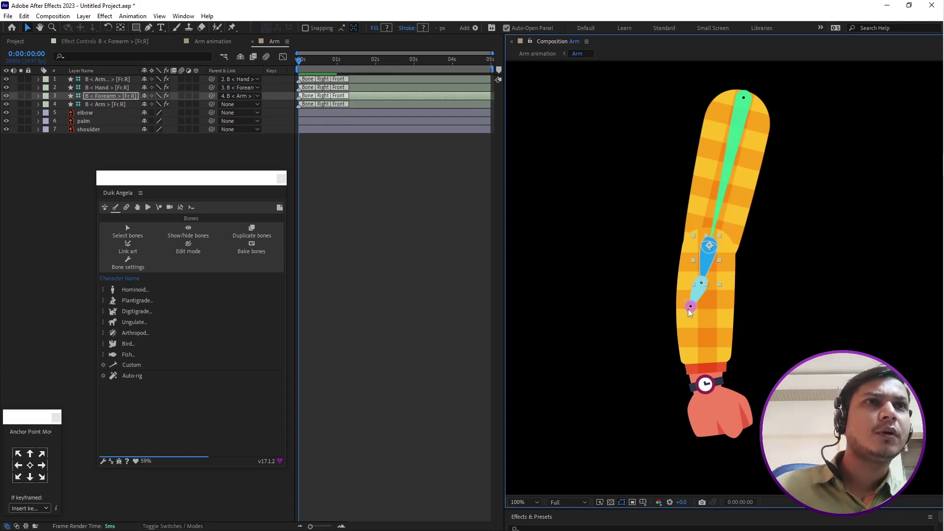
left_click(702, 290)
left_click_drag(701, 291, 710, 392)
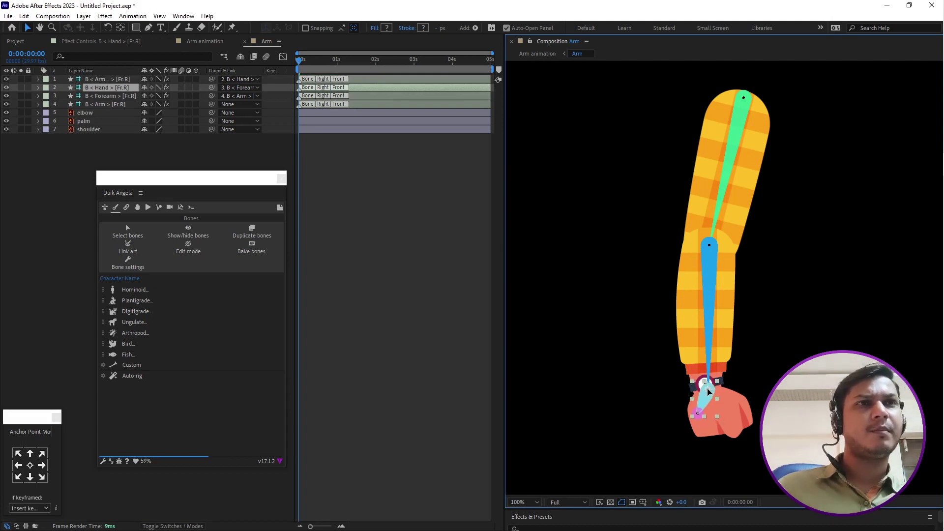
Step: Move the Arm_Tip bone to the hand's lower-right end and nudge the hand bone slightly up
left_click(710, 248)
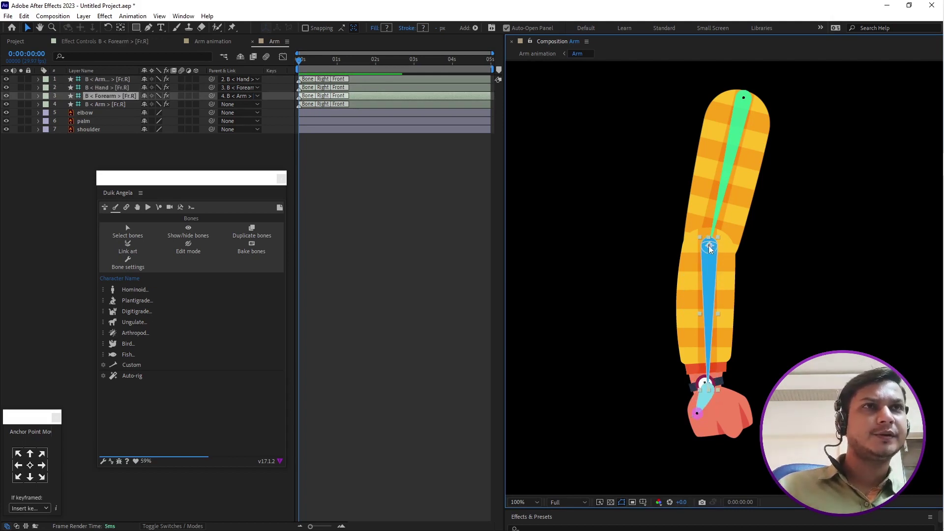
left_click(696, 414)
left_click_drag(698, 416, 728, 429)
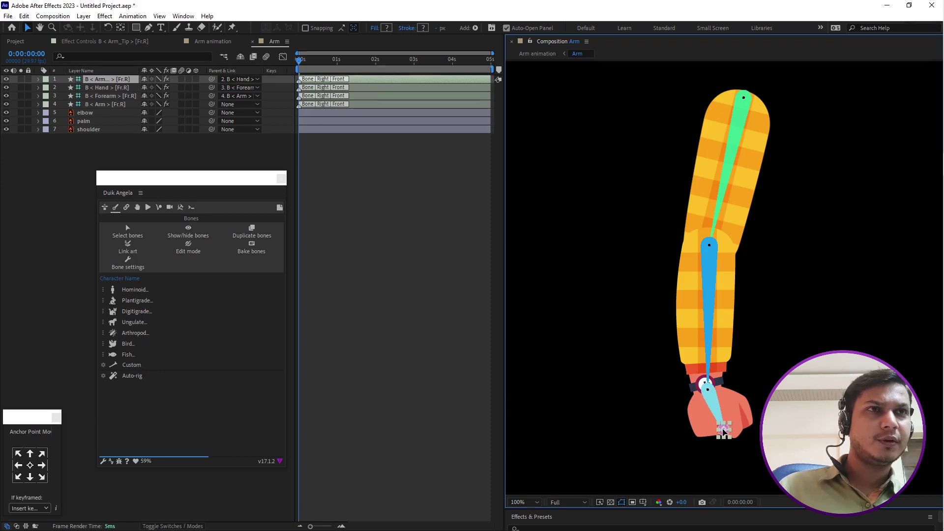
left_click(709, 388)
left_click_drag(708, 391, 709, 389)
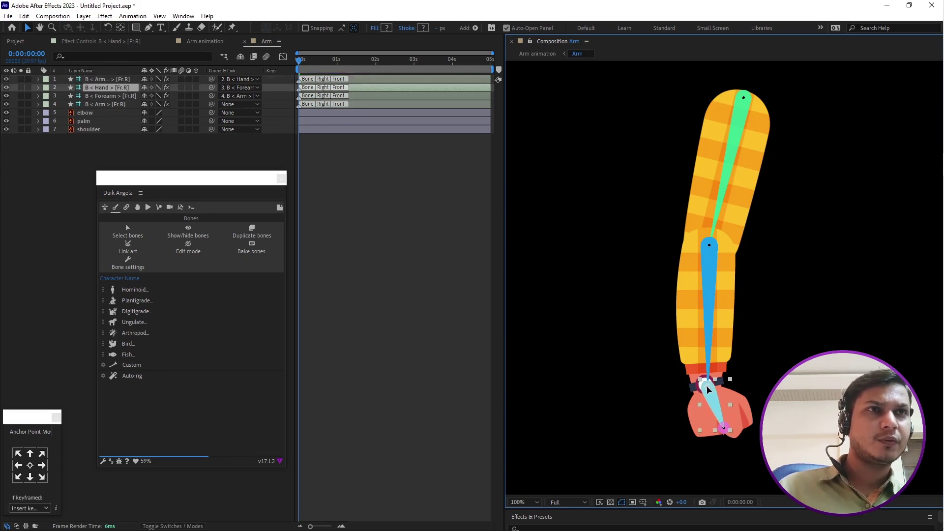
left_click(709, 248)
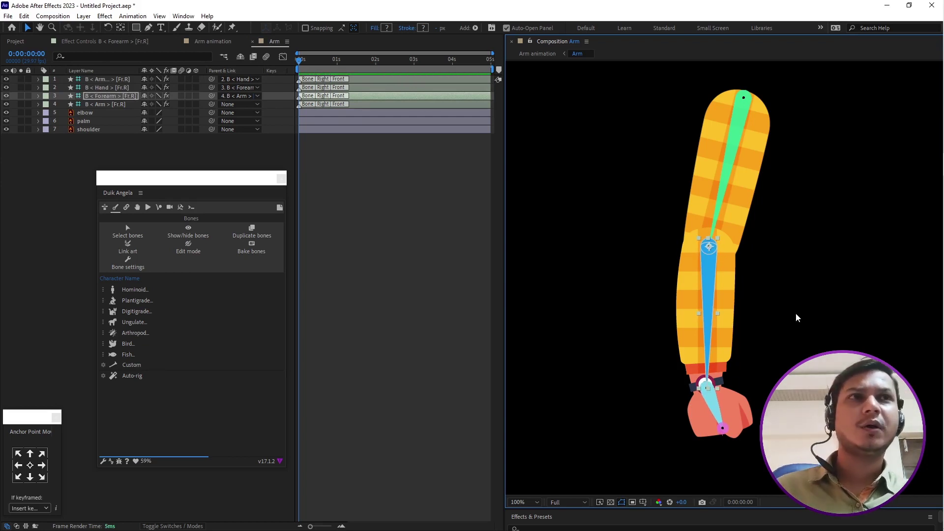
left_click(97, 129)
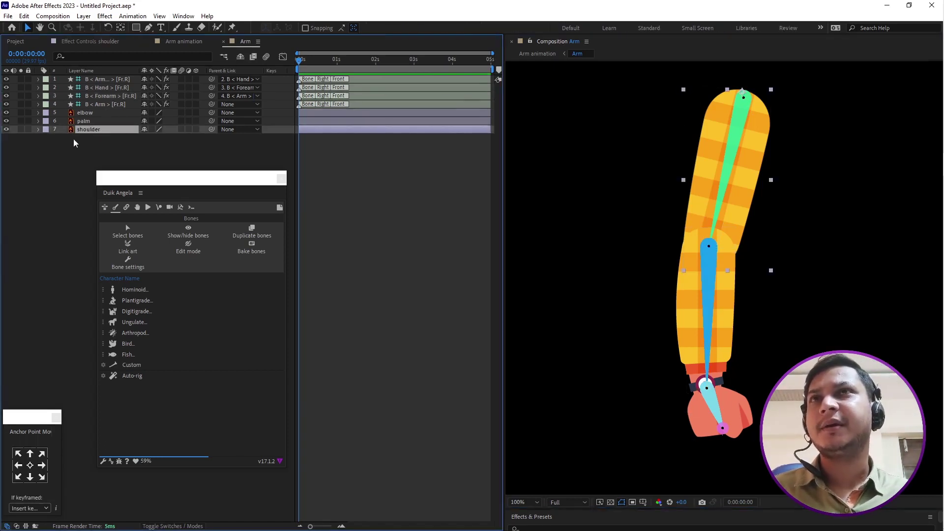
Step: Parent shoulder, palm and elbow art to the Arm, Hand and Forearm bones; select all four bones
left_click_drag(211, 128, 102, 104)
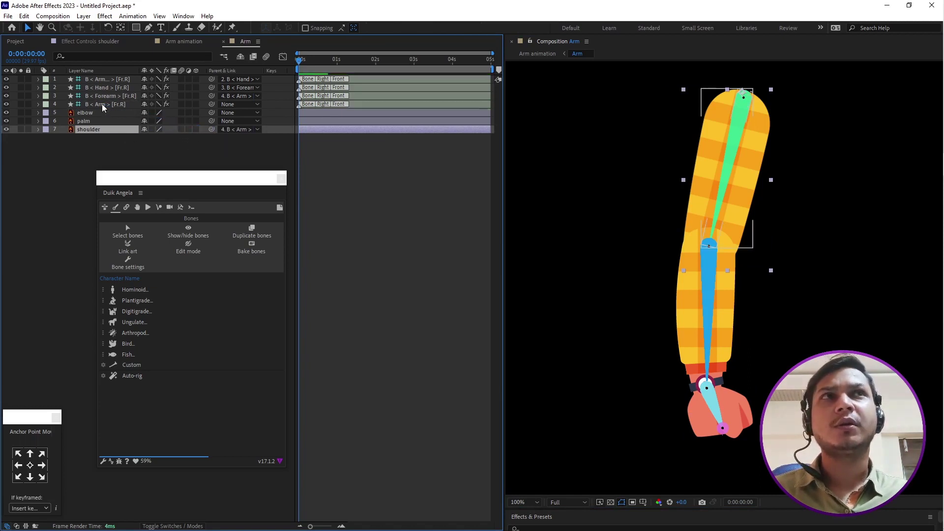
left_click(102, 104)
left_click(97, 122)
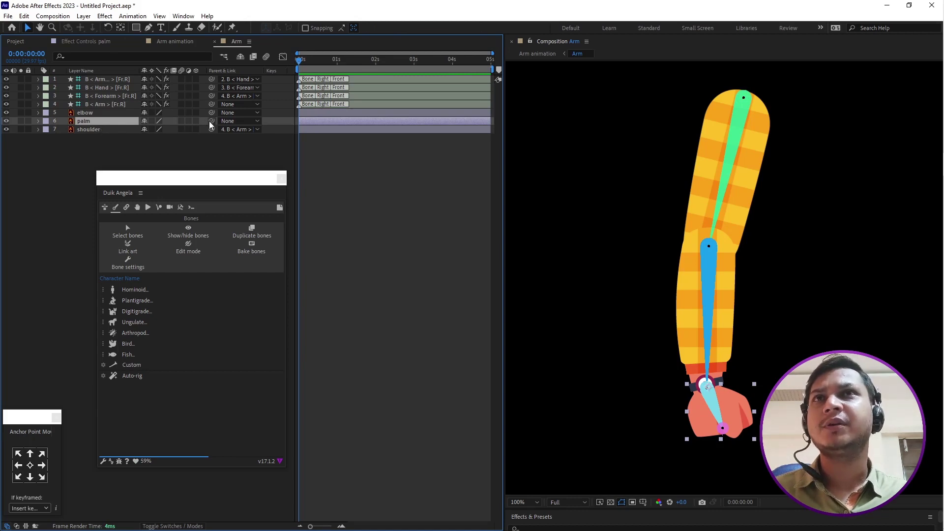
left_click_drag(210, 121, 105, 87)
left_click(105, 87)
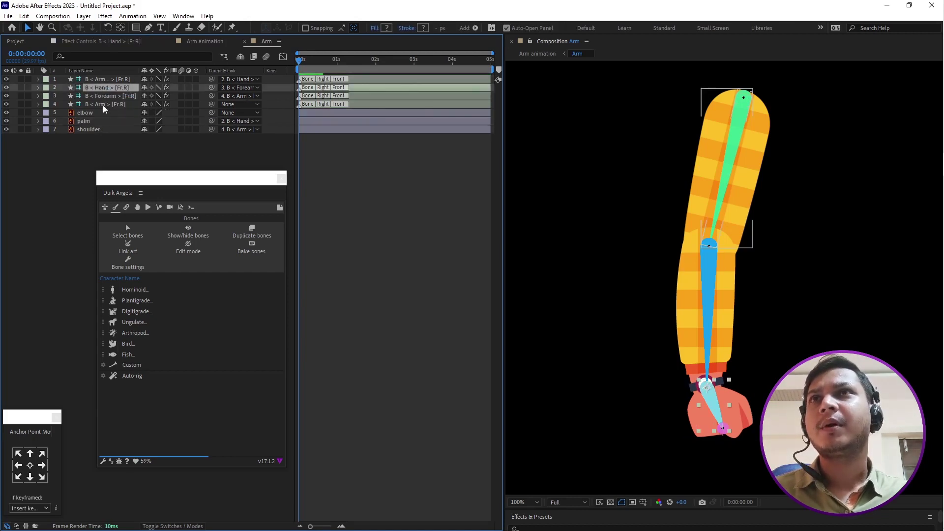
left_click(102, 112)
left_click_drag(212, 113, 107, 96)
left_click(107, 96)
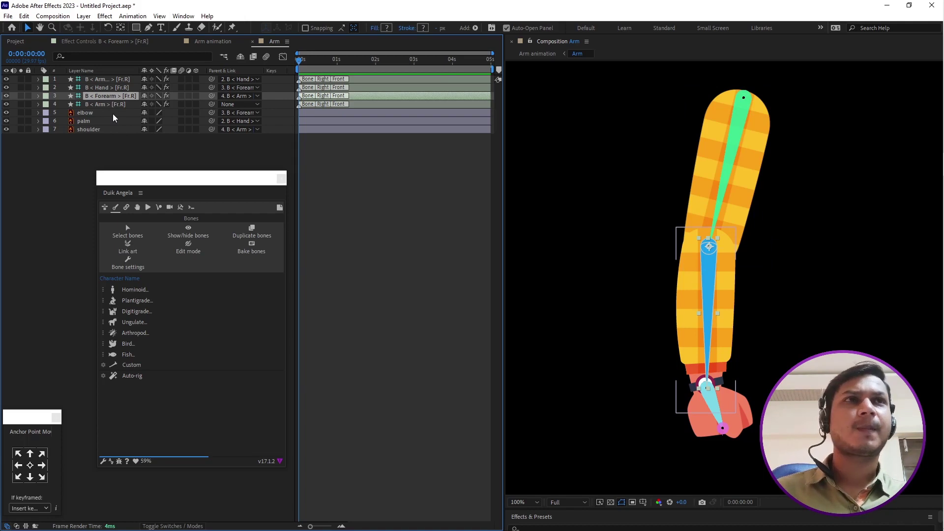
left_click(100, 104)
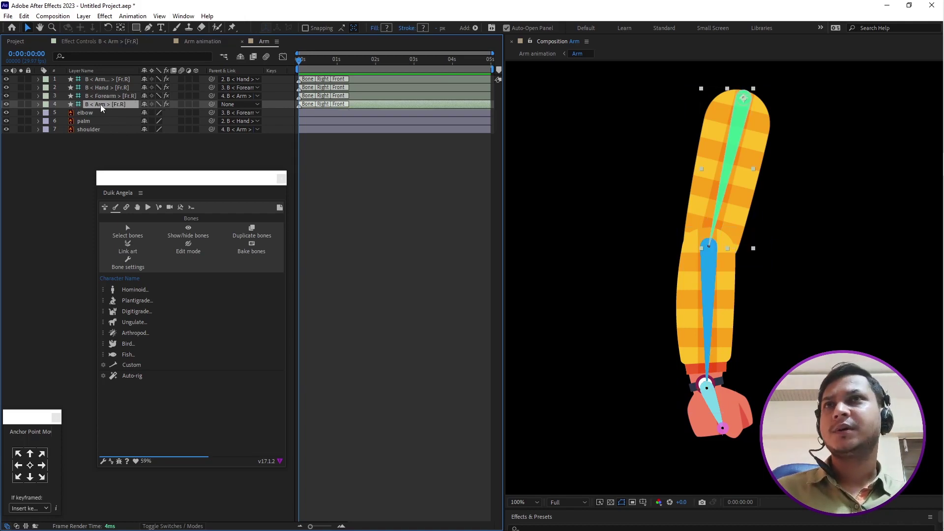
left_click(108, 80, "shift")
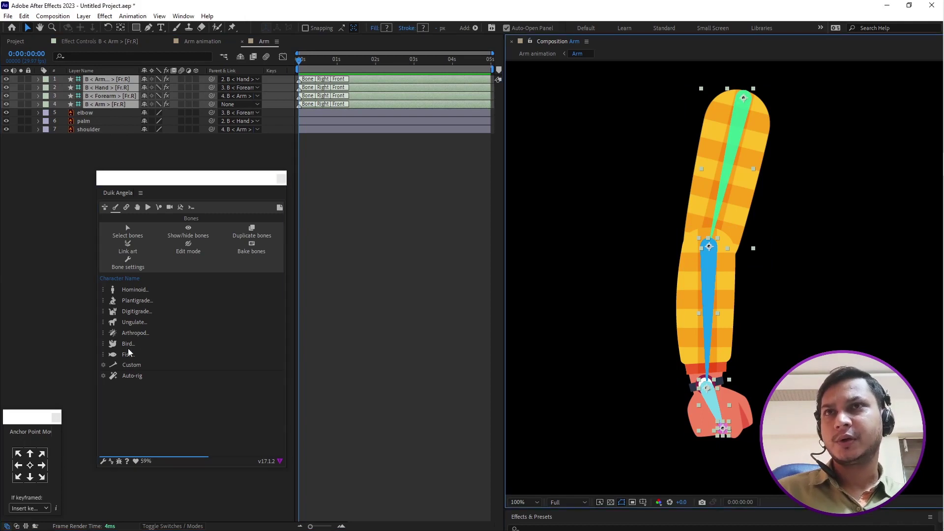
Step: Auto-rig the selected bones with Duik, then drag the new hand controller to bend the elbow
left_click(133, 377)
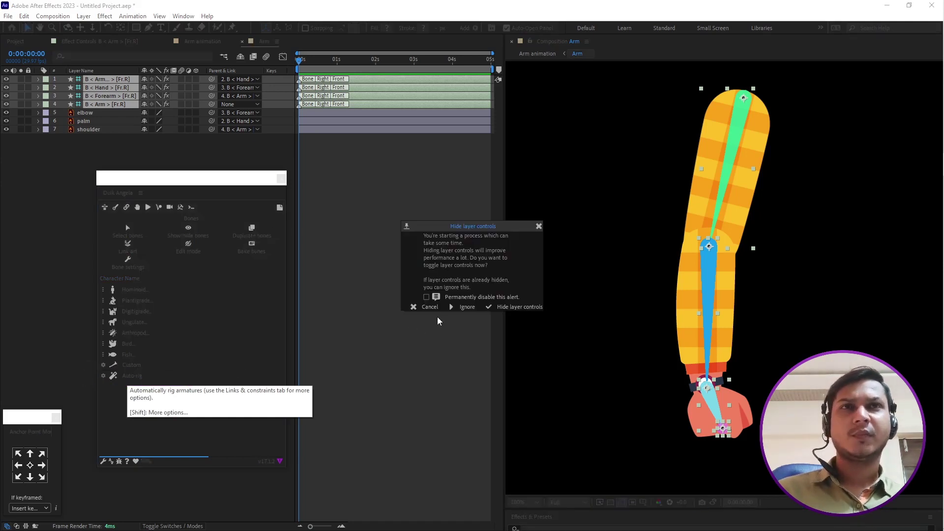
left_click(465, 307)
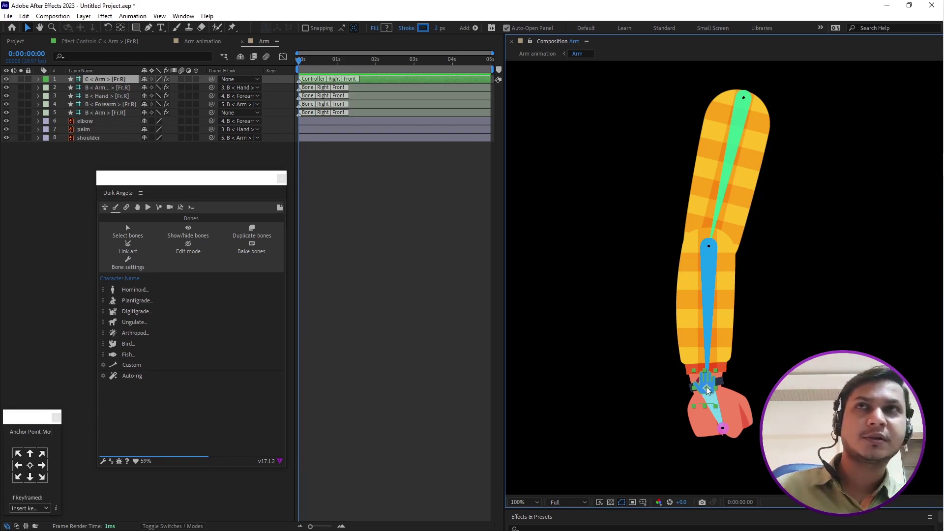
left_click_drag(706, 386, 815, 303)
left_click_drag(851, 278, 739, 356)
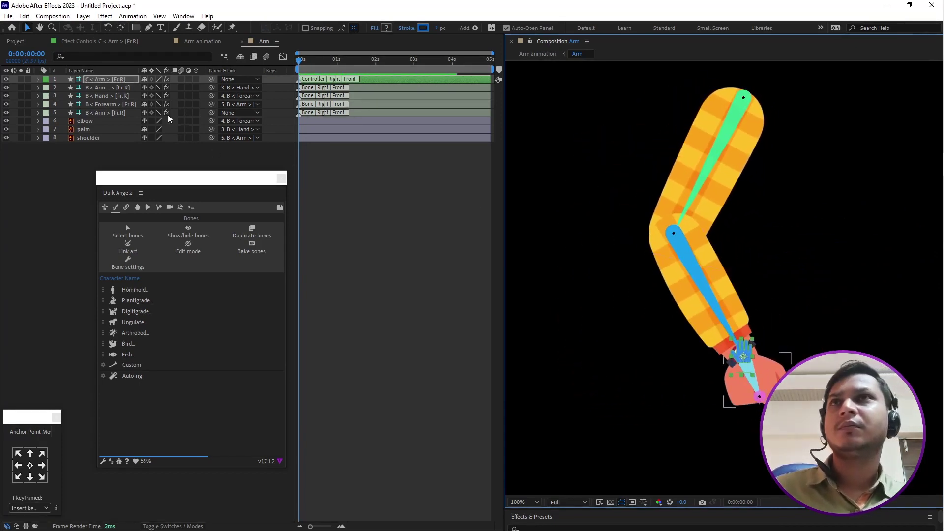
left_click(116, 78)
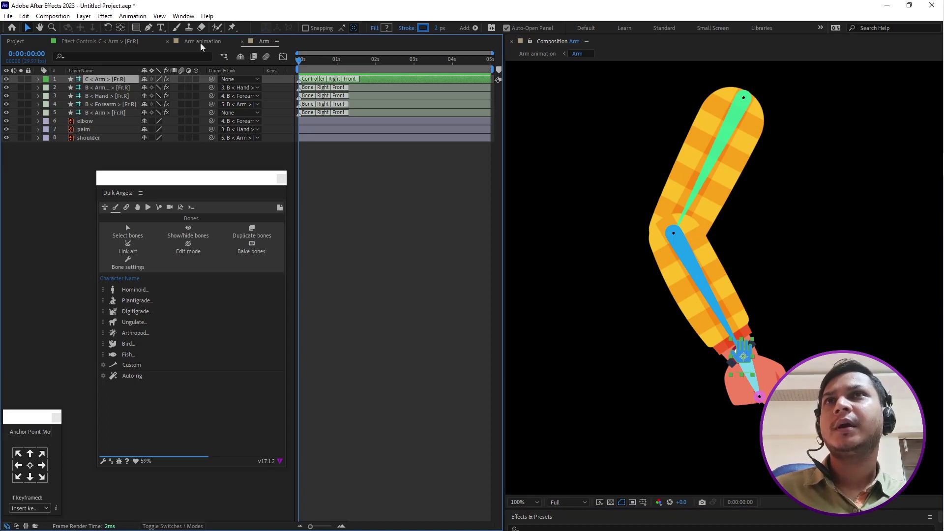
Step: Set the C < Arm > controller icon Size to 200% and begin picking a red colour
left_click(93, 41)
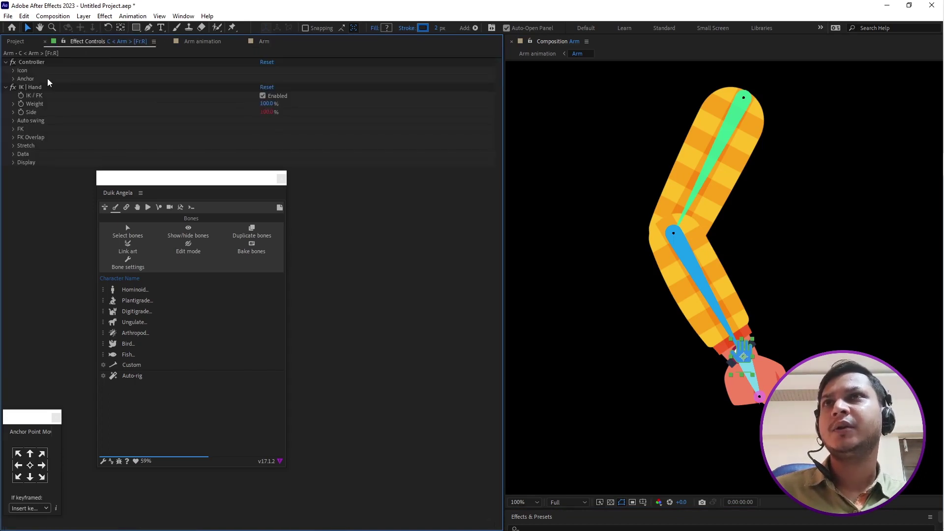
left_click(14, 70)
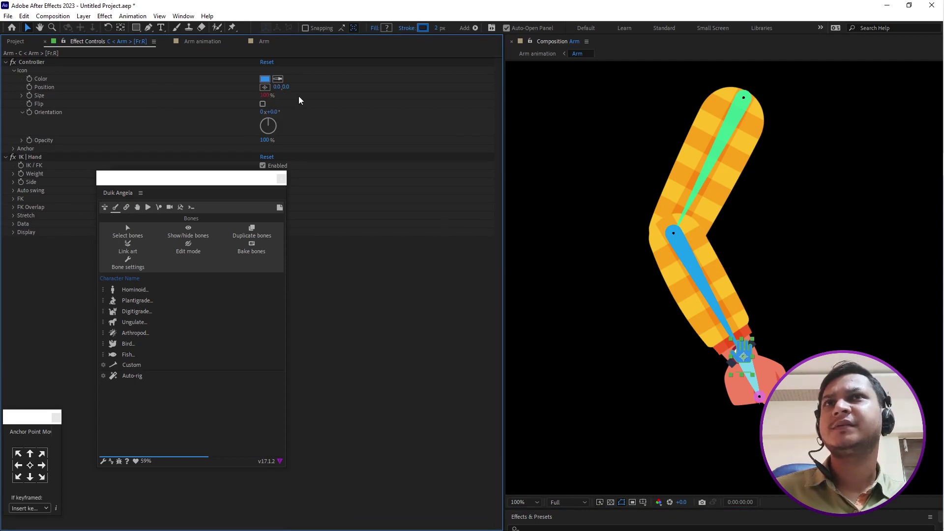
mouse_move(267, 97)
left_mouse_down()
mouse_move(295, 98)
mouse_move(276, 99)
left_mouse_up()
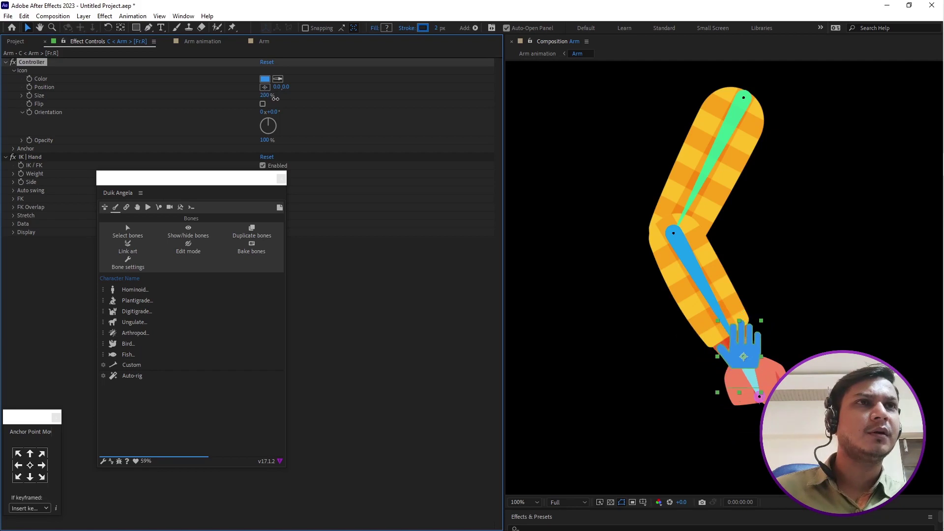
left_click(265, 80)
left_click_drag(217, 271, 229, 387)
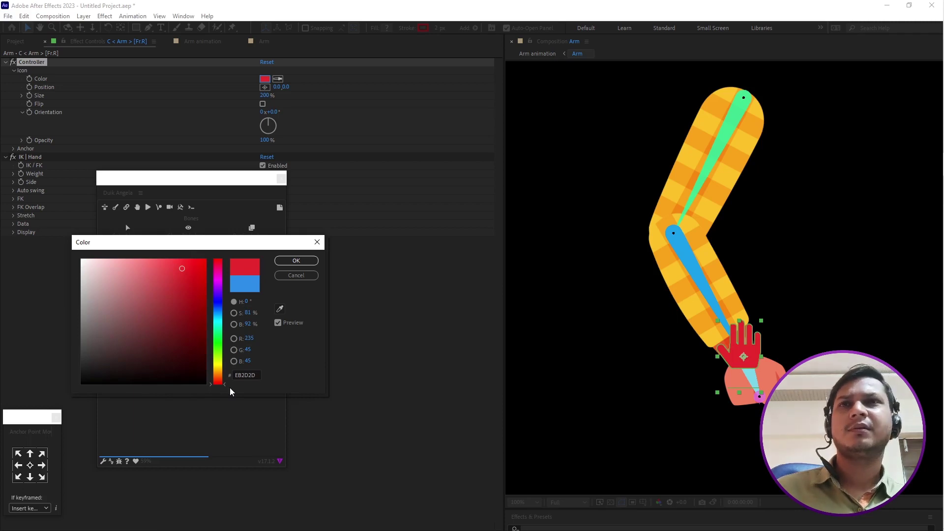
Step: Colour the controller icon red (F02828) and set Icon Orientation to 0x+150°
left_click_drag(187, 268, 186, 266)
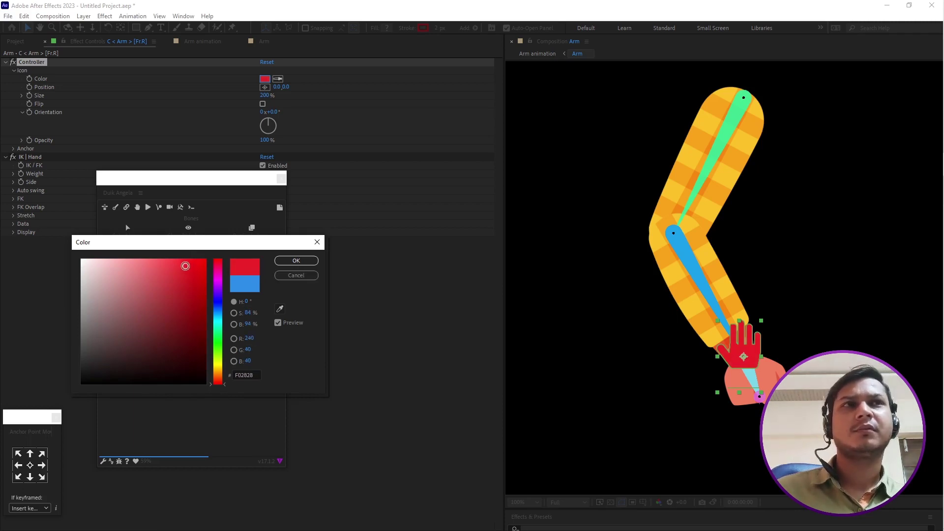
left_click(295, 261)
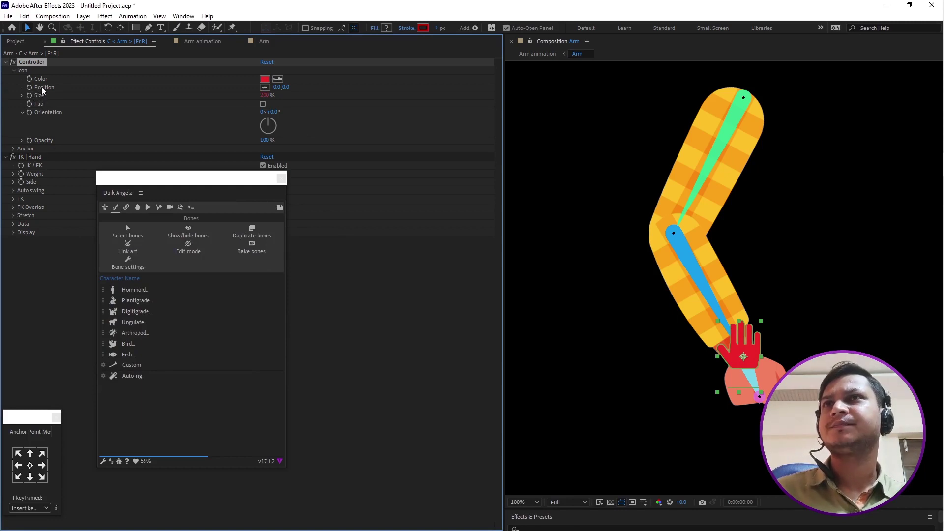
left_click_drag(272, 116, 373, 138)
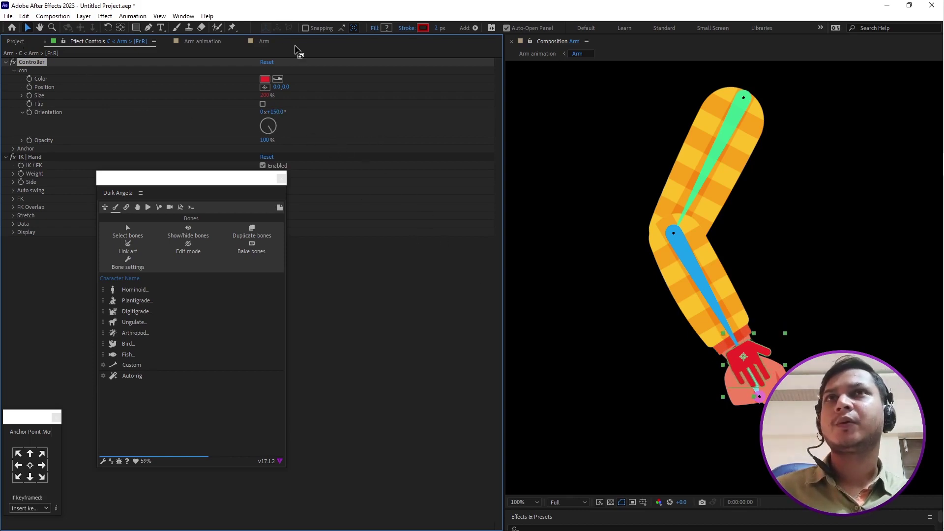
left_click(264, 42)
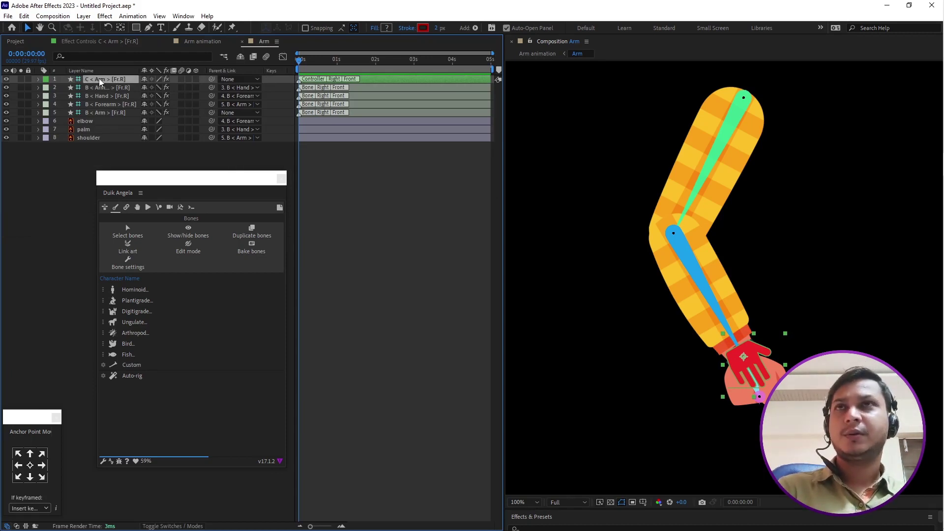
Step: Show only the controller's Position, mark layers 2–8 as shy, and hide shy layers
key("p")
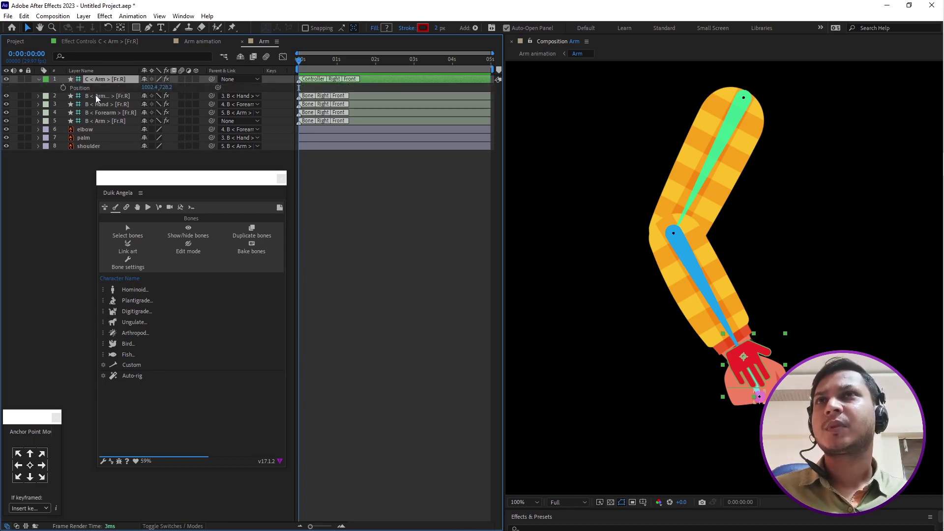
left_click(95, 95)
left_click(93, 148, "shift")
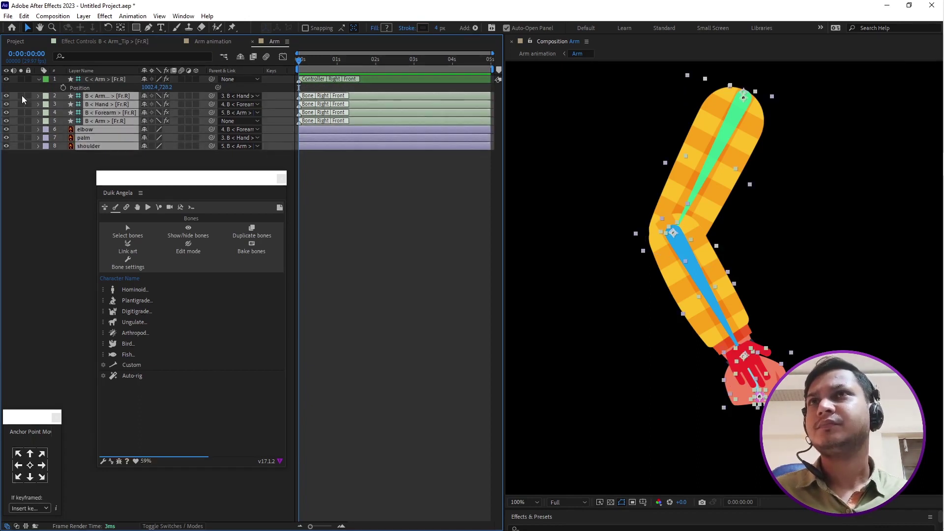
left_click(144, 96)
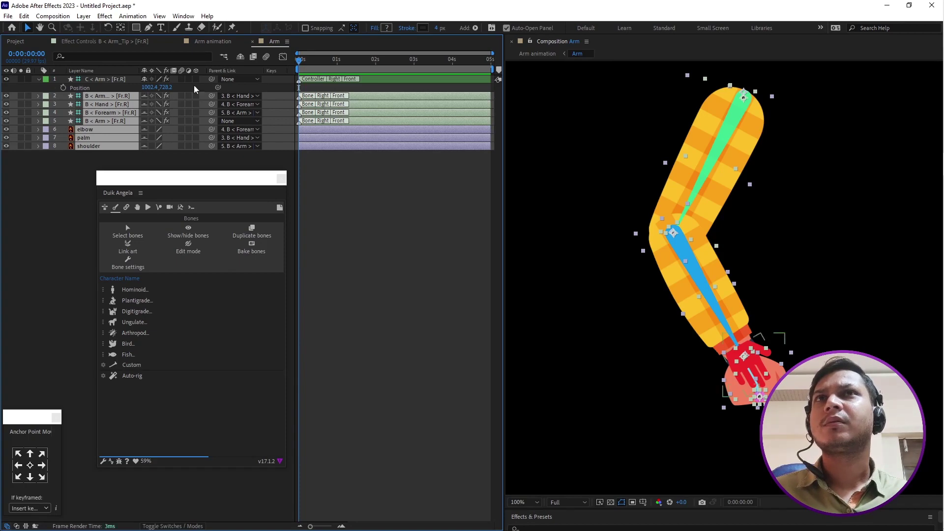
left_click(239, 57)
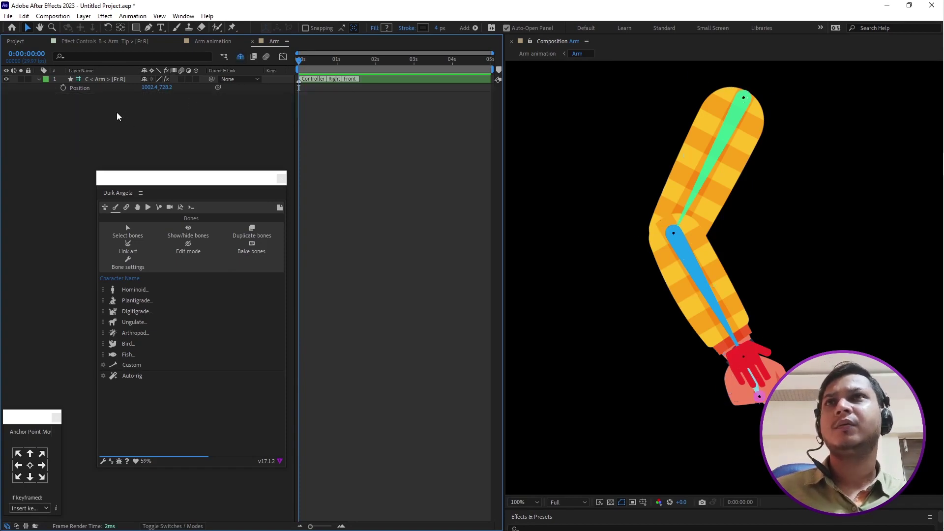
left_click(114, 80)
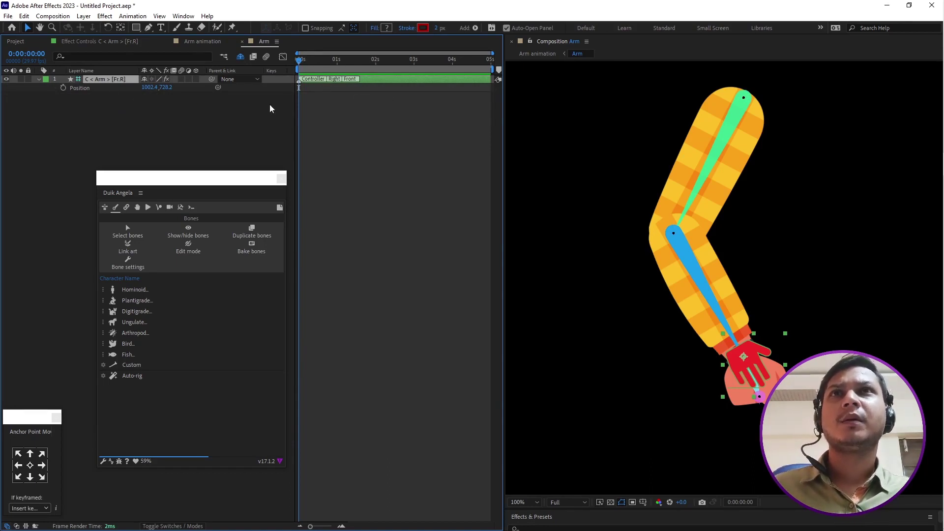
left_click(63, 87)
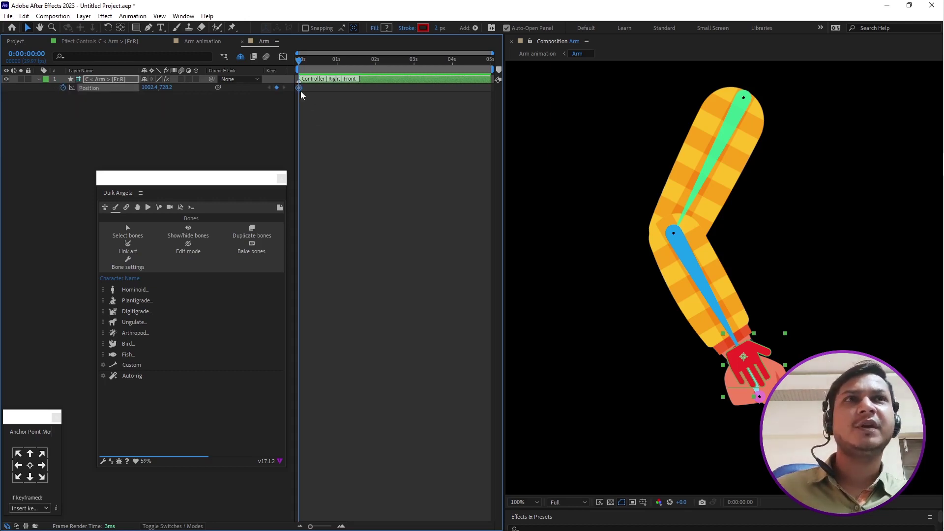
scroll(734, 325, "down", 2)
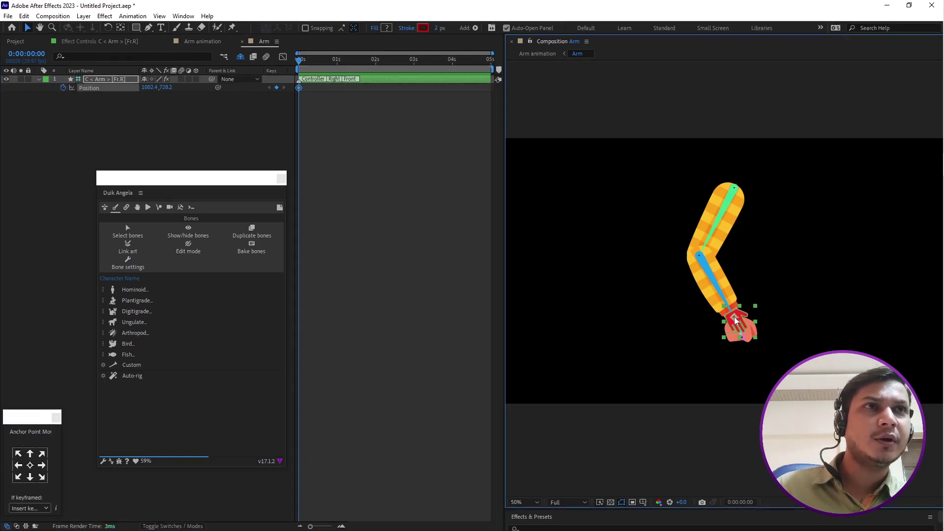
left_click_drag(735, 319, 630, 269)
left_click_drag(625, 271, 629, 271)
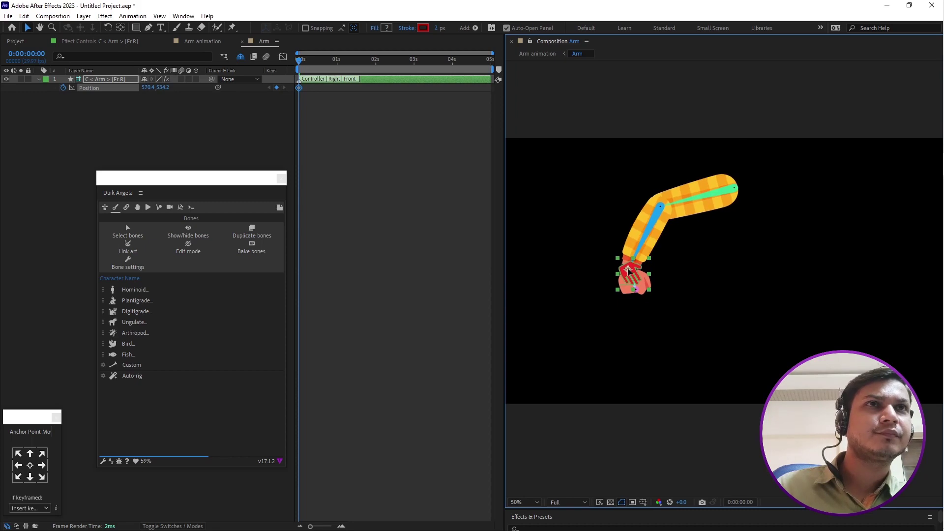
scroll(300, 95, "up", 1)
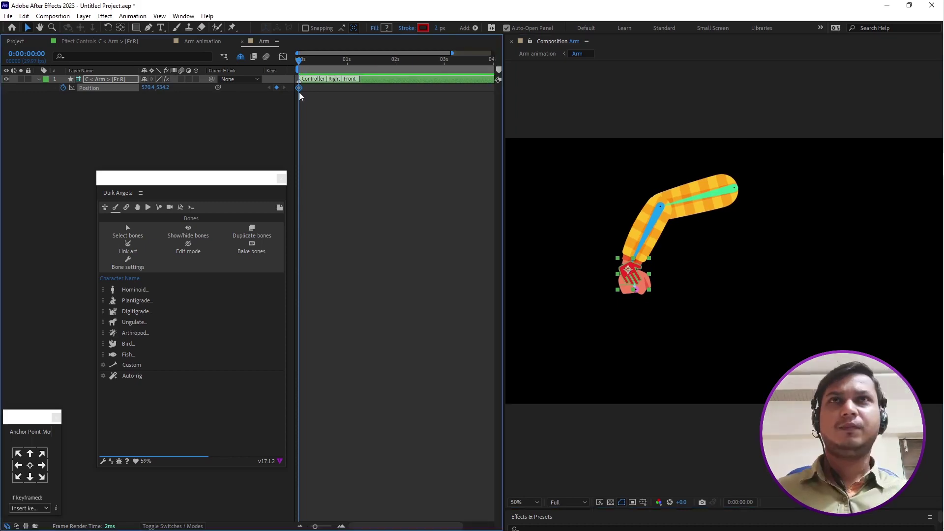
mouse_move(298, 90)
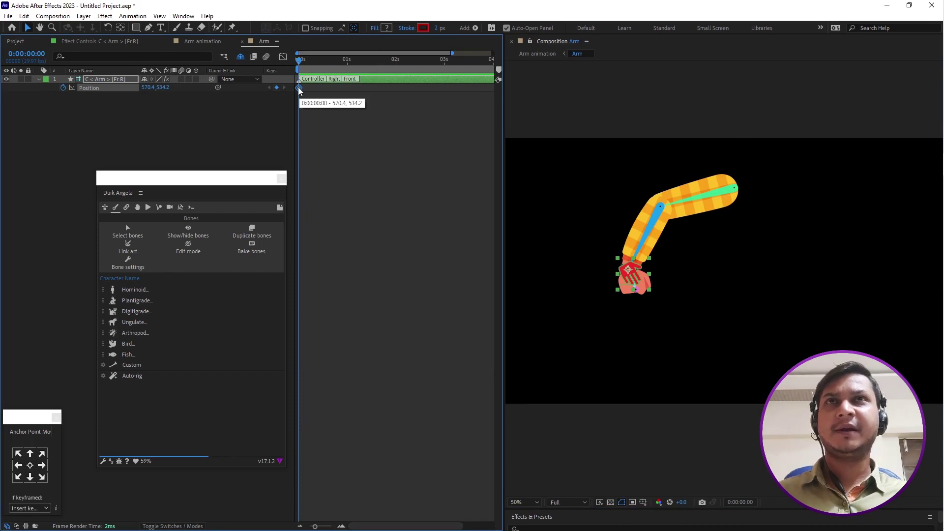
Step: Set the 0:00:00 Position keyframe's spatial interpolation to Continuous Bezier
right_click(299, 91)
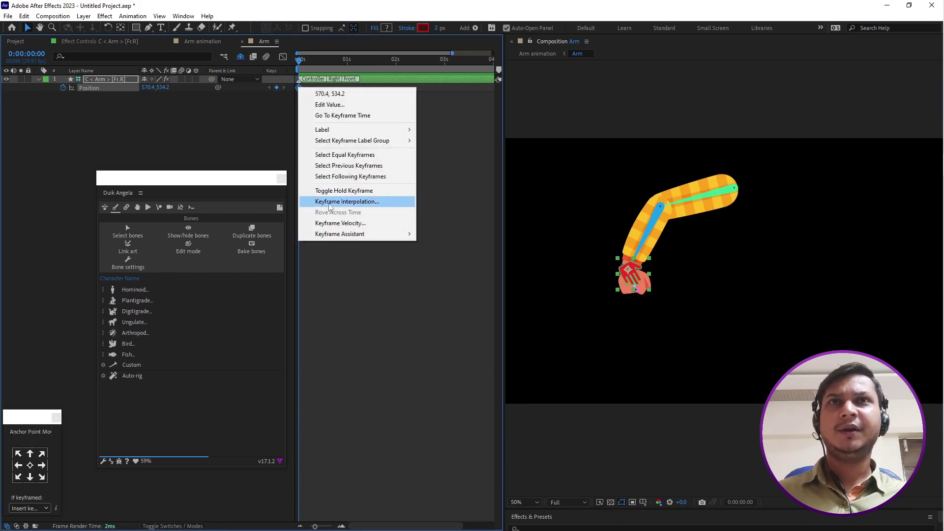
left_click(379, 202)
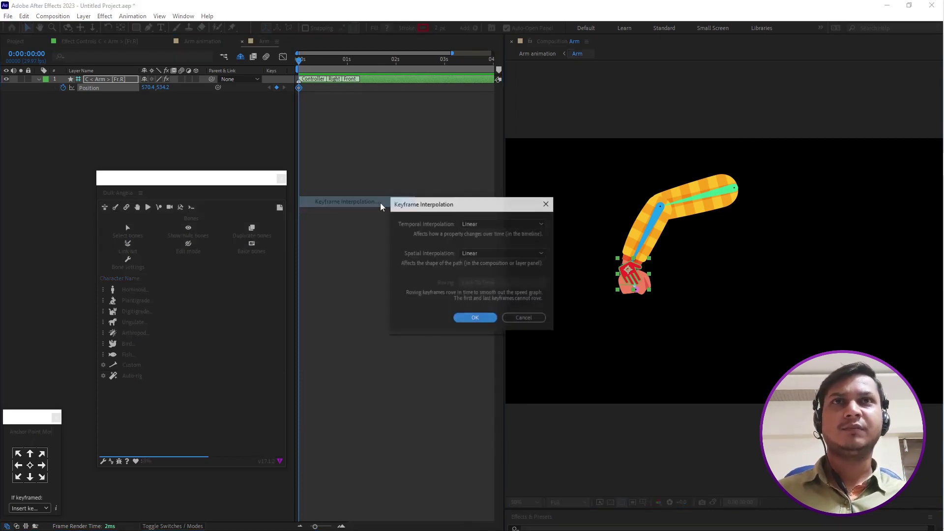
left_click(483, 254)
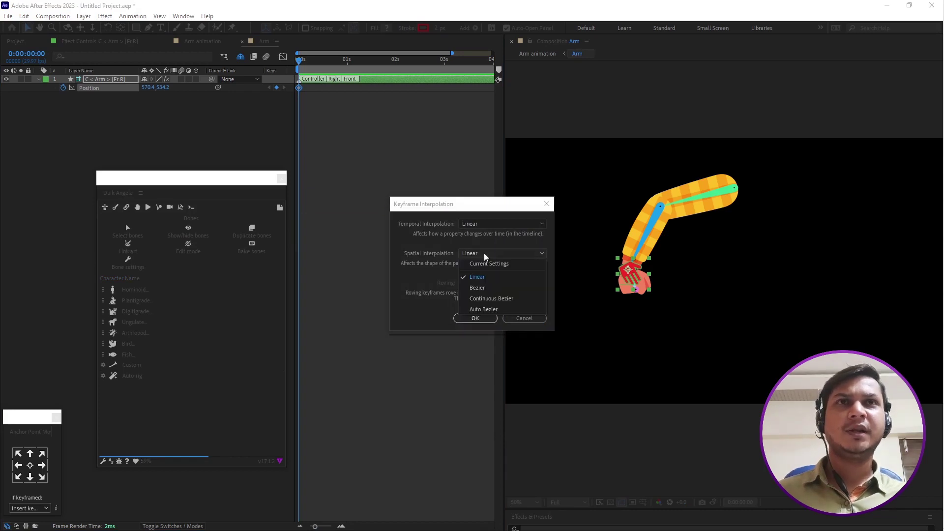
left_click(503, 299)
left_click(475, 318)
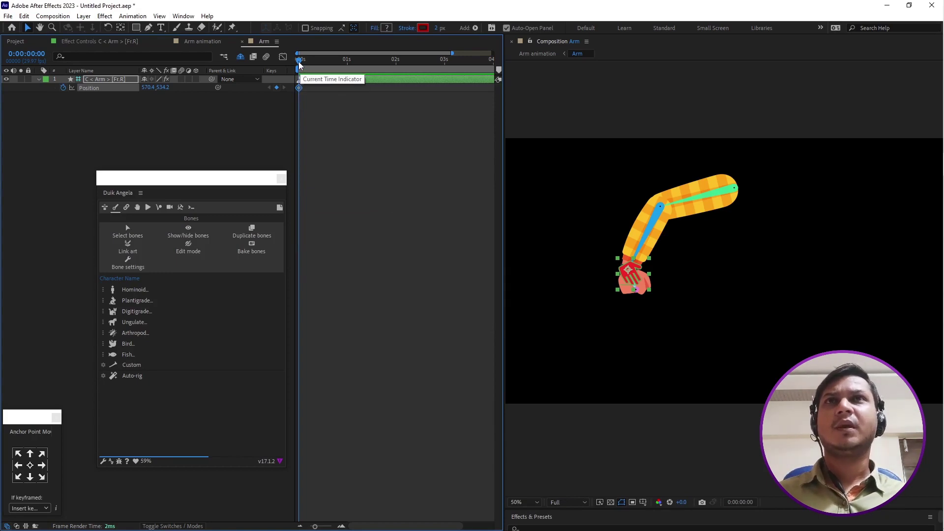
Step: Add Position keyframes at 1s with the controller swung right and at 2s back lower left
left_click_drag(298, 64, 347, 74)
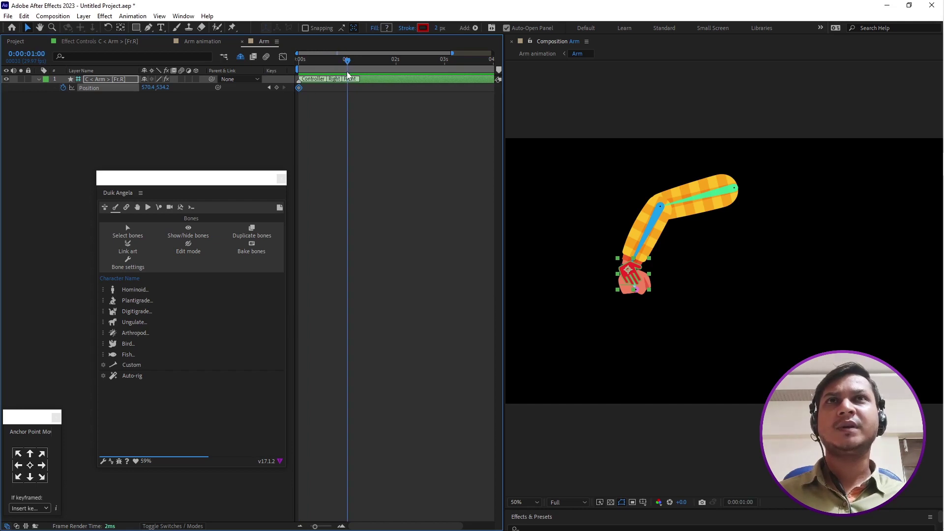
left_click(276, 87)
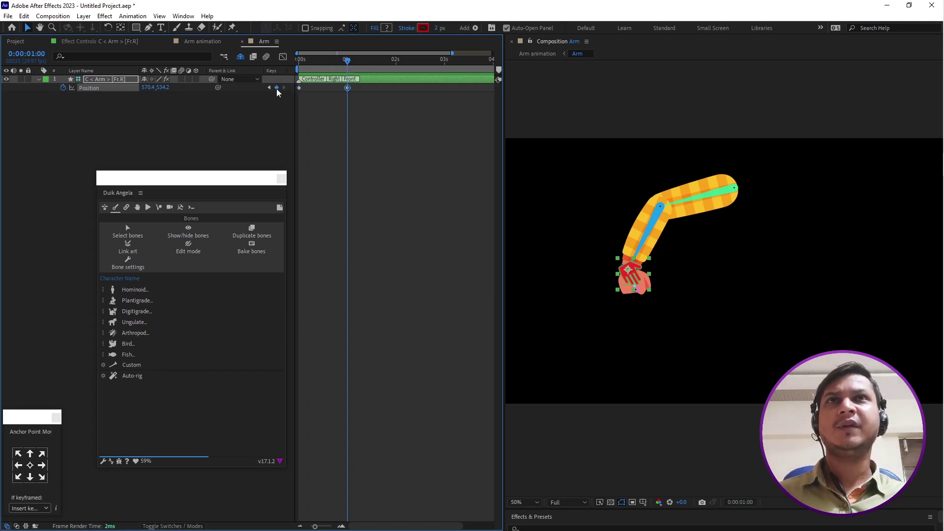
left_click_drag(628, 274, 847, 251)
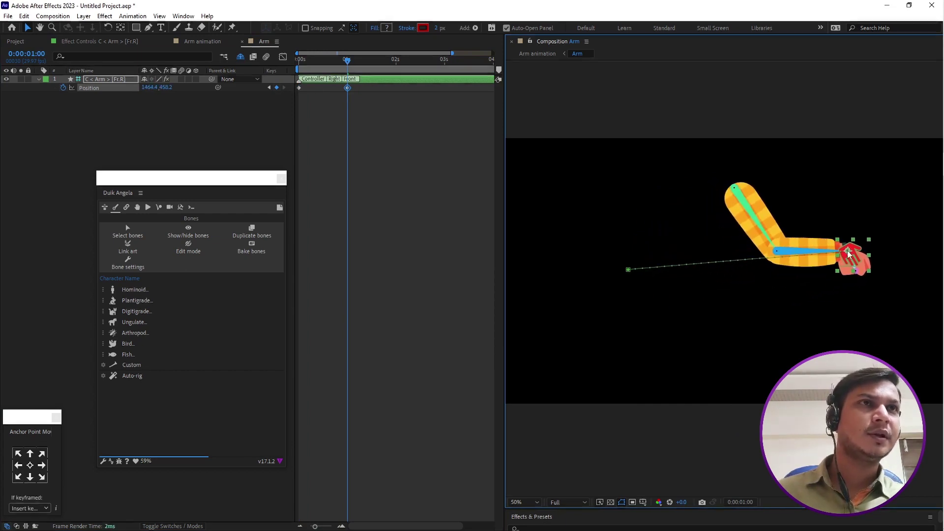
left_click_drag(347, 62, 396, 73)
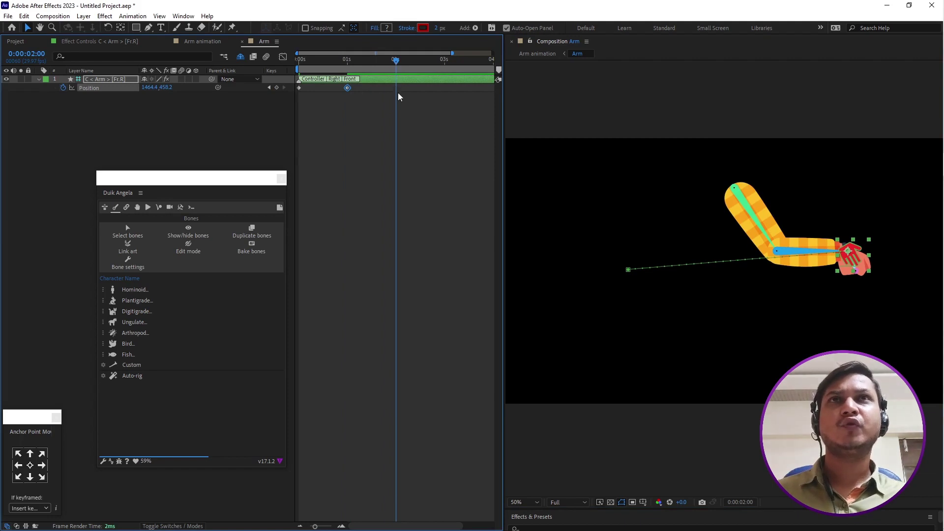
left_click(276, 88)
left_click_drag(849, 253, 628, 269)
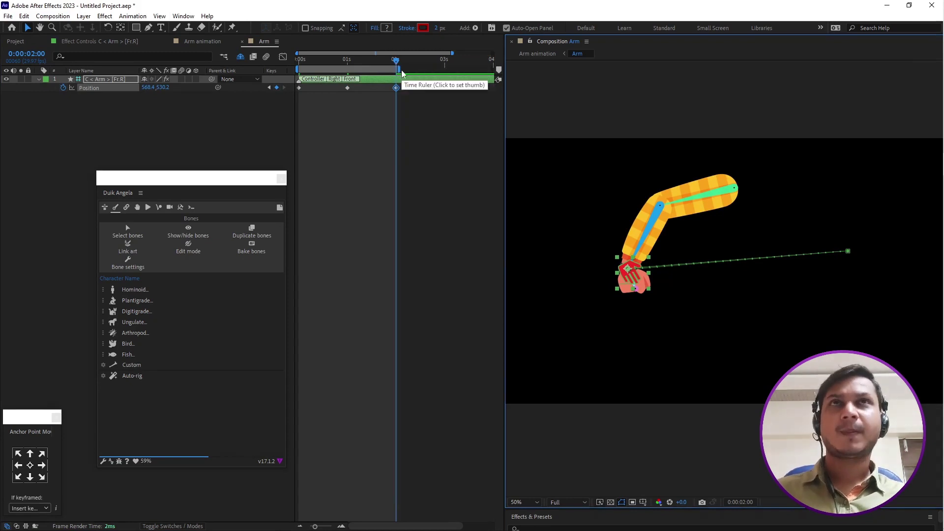
Step: Return to the start and preview the arm swing
left_click_drag(394, 63, 257, 140)
left_click(382, 200)
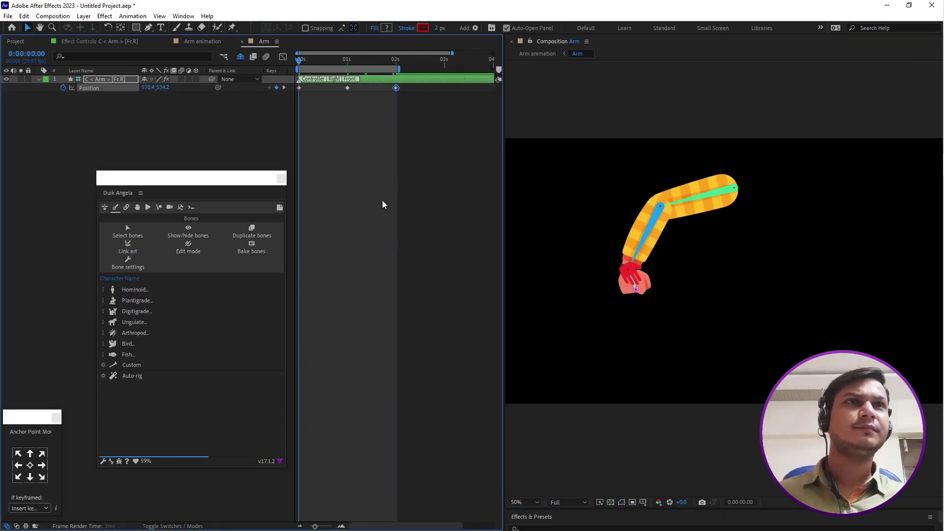
key("space")
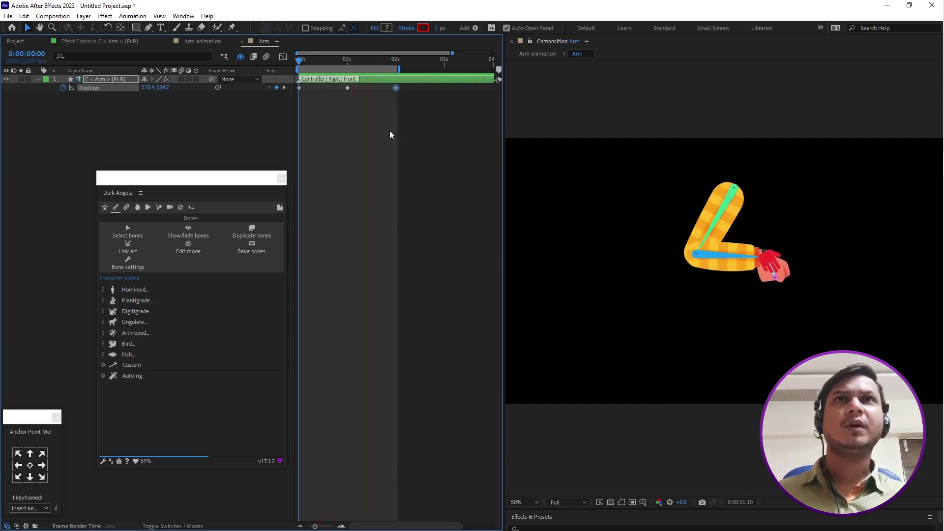
key("space")
Step: Apply Easy Ease to all three Position keyframes
left_click_drag(404, 86, 286, 118)
right_click(347, 88)
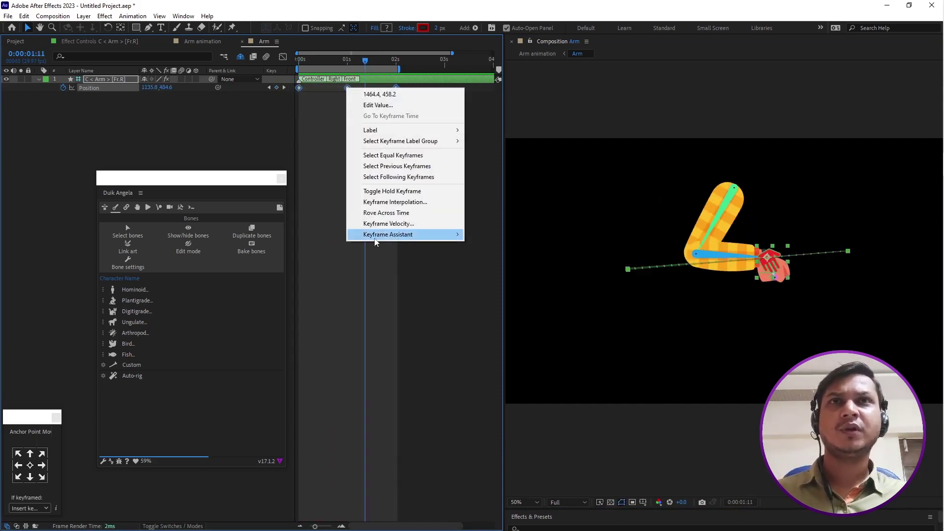
mouse_move(420, 240)
left_click(494, 271)
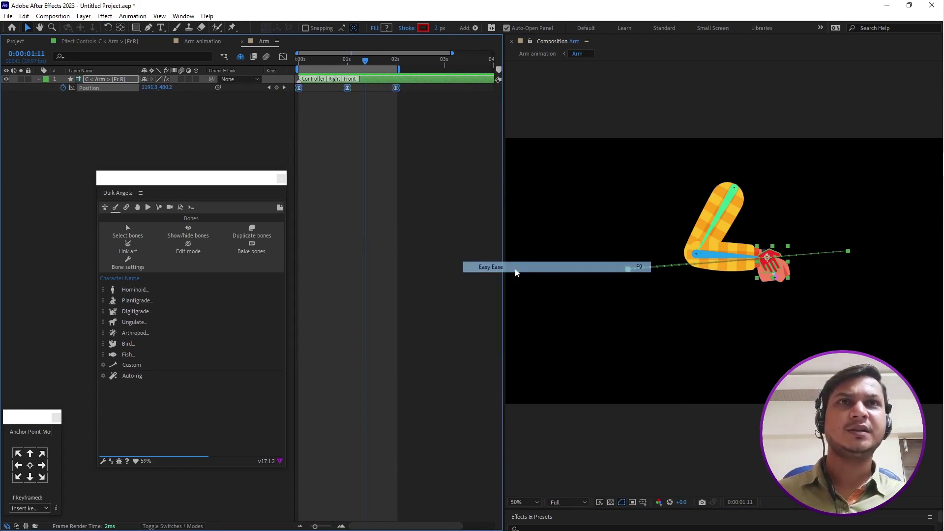
left_click(368, 113)
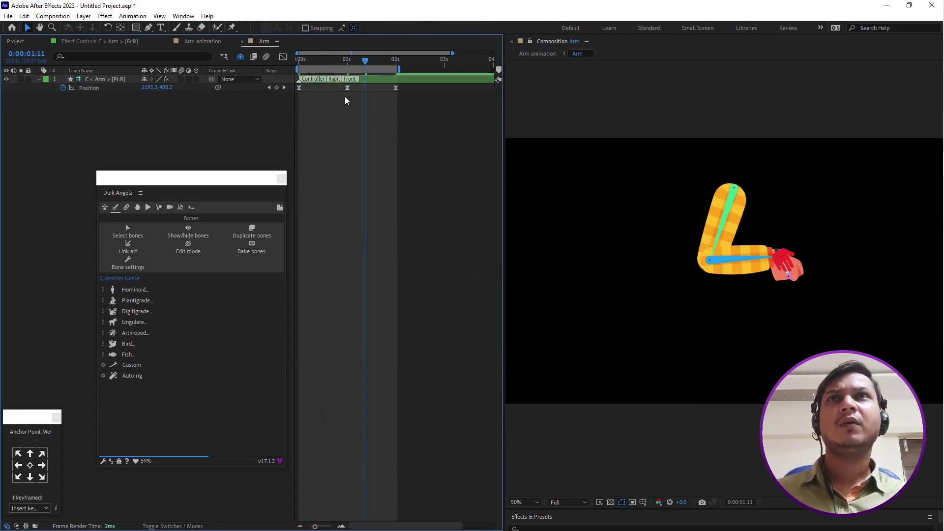
left_click(370, 79)
Step: Add a Position keyframe at 0:00:00:15 with the hand pulled down
left_click_drag(365, 60, 323, 74)
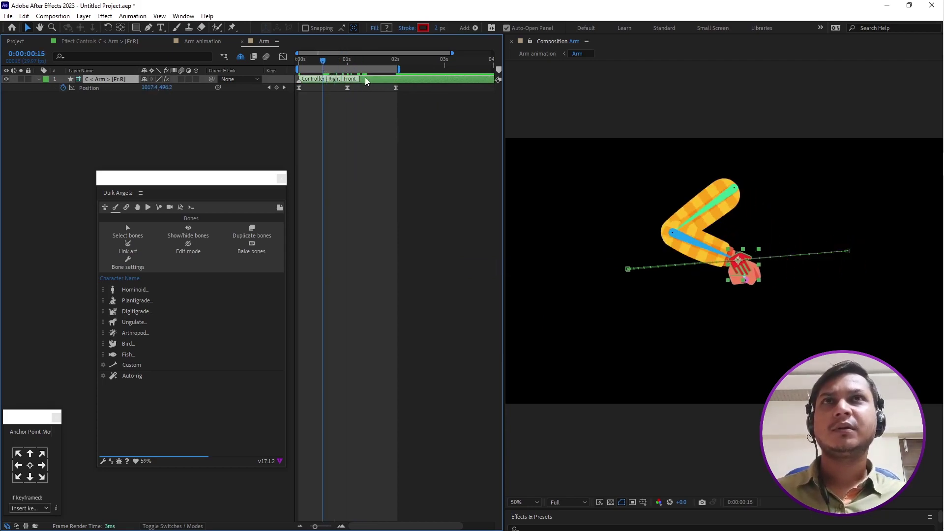
left_click(276, 88)
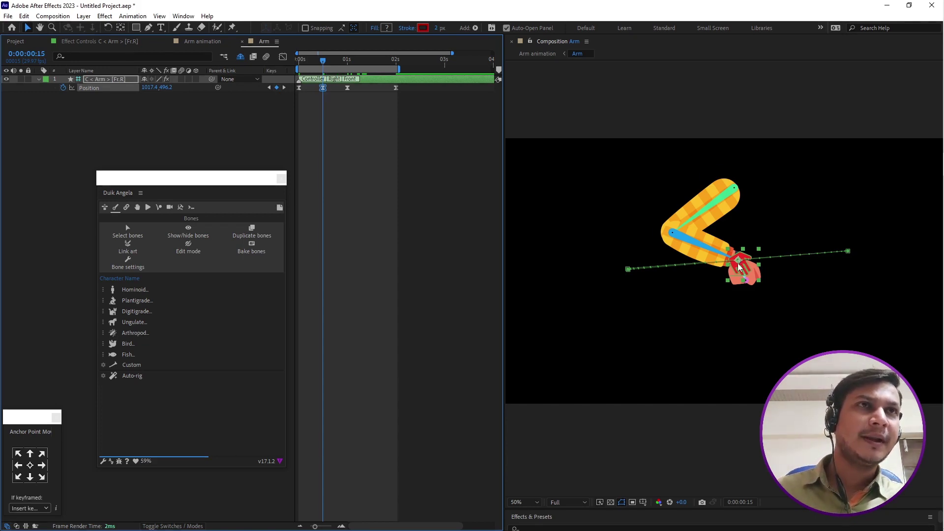
left_click_drag(738, 262, 741, 333)
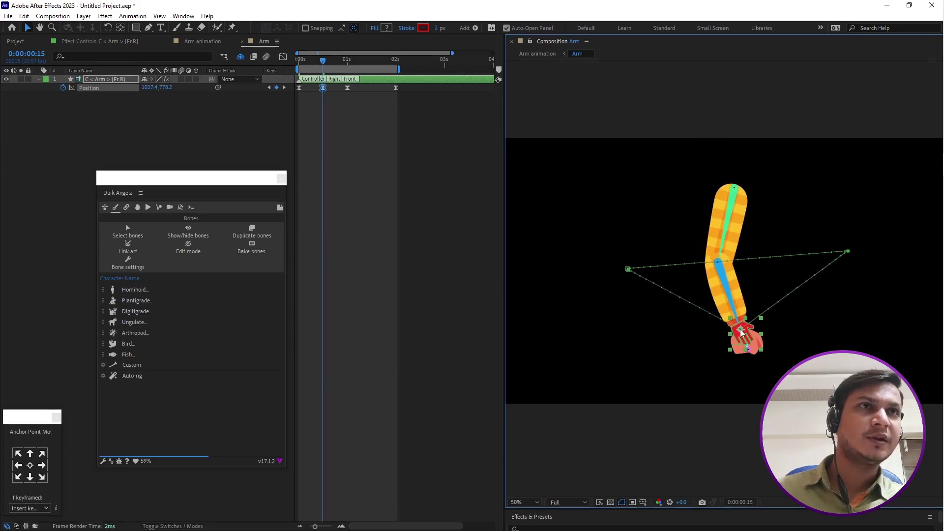
left_click(323, 61)
Step: Add a Position keyframe at 0:00:01:15 with the hand pulled down
left_click_drag(325, 61, 370, 69)
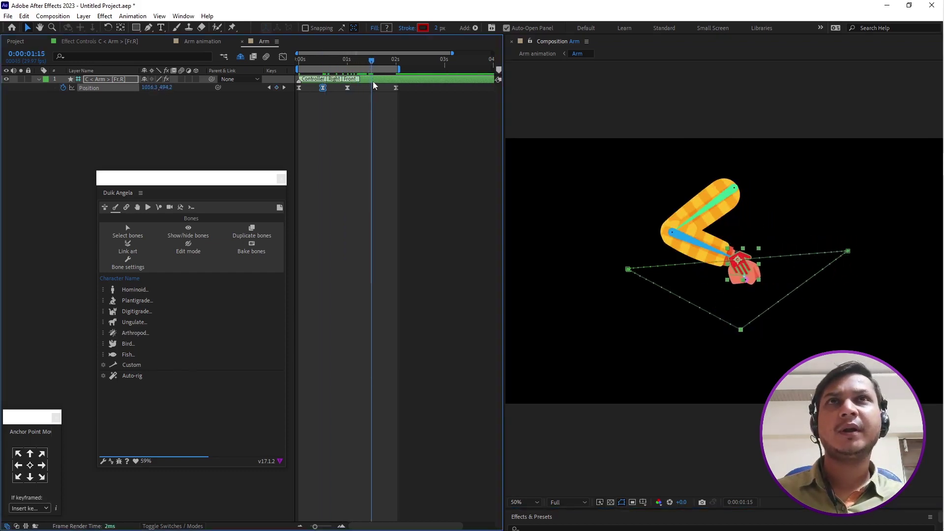
left_click(373, 79)
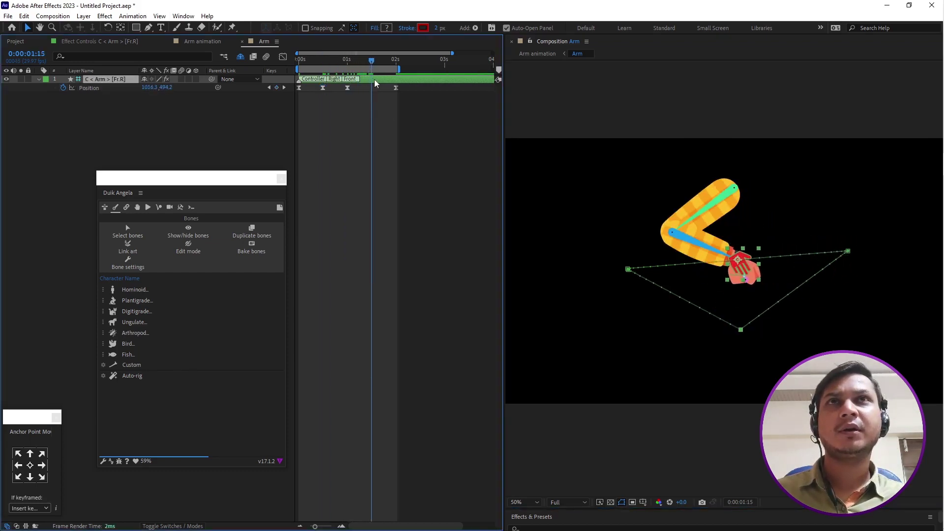
left_click(276, 88)
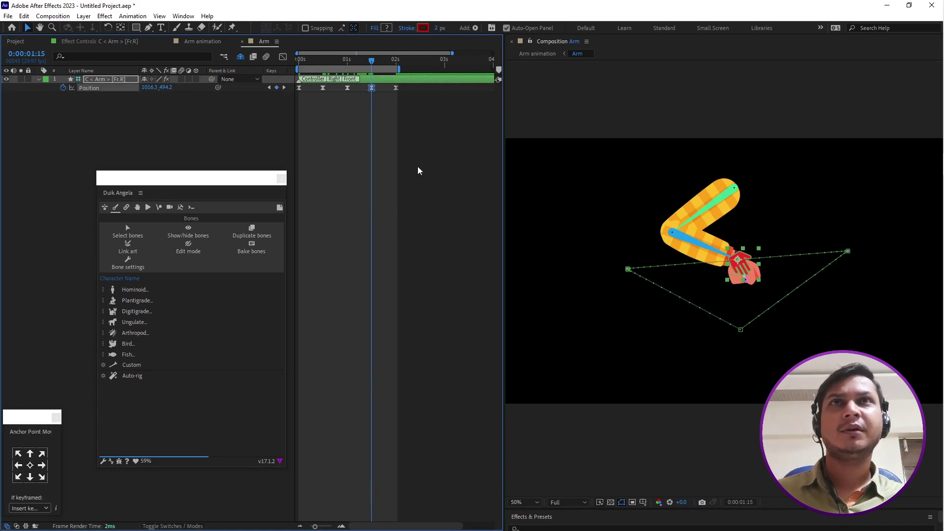
left_click_drag(739, 266, 740, 332)
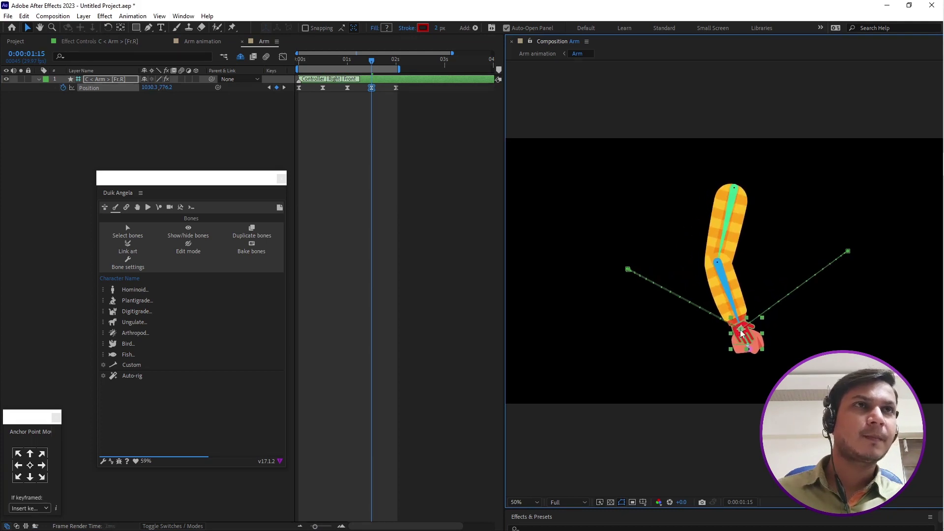
Step: Preview the refined five-keyframe arm swing
left_click(433, 236)
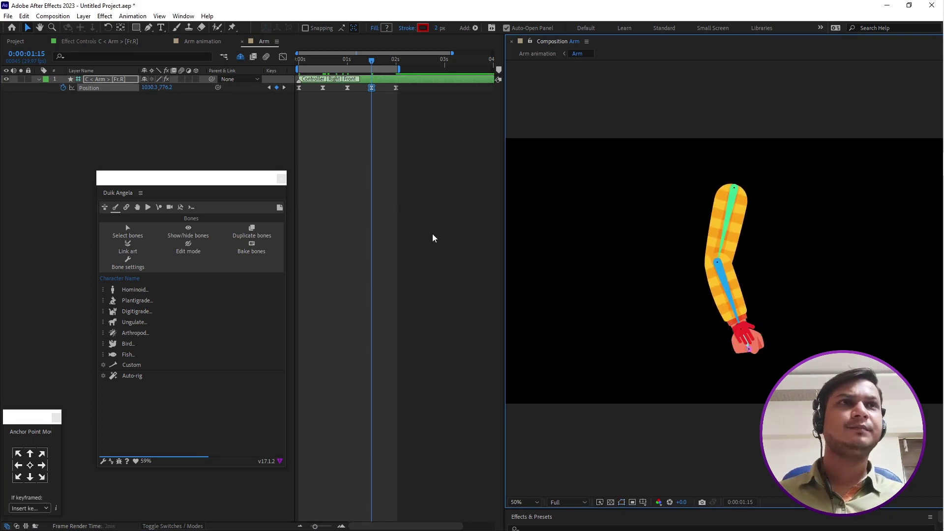
key("space")
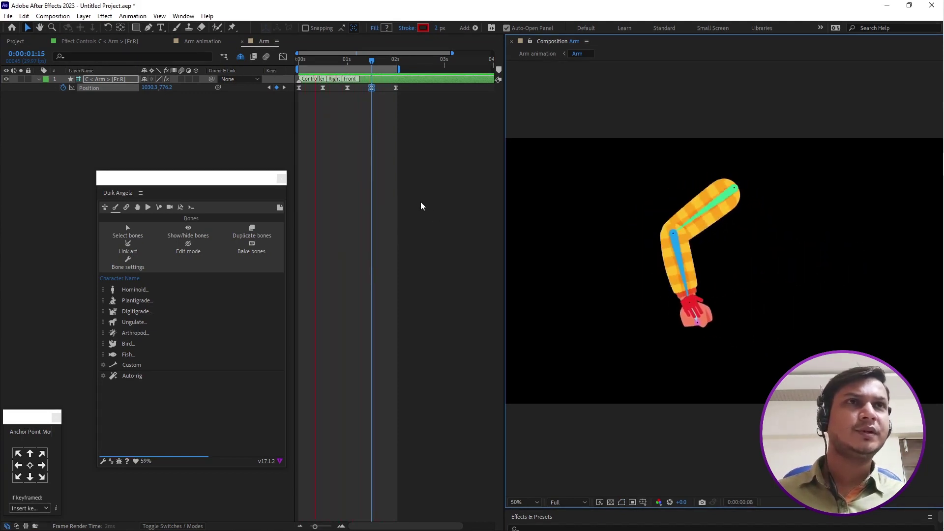
key("space")
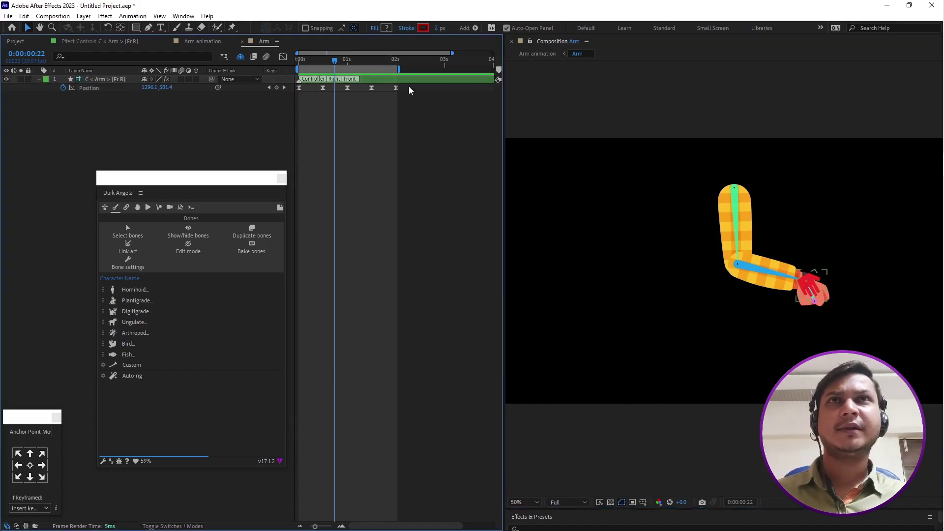
Step: Set all five Position keyframes to Continuous Bezier spatial interpolation
left_click_drag(408, 86, 291, 111)
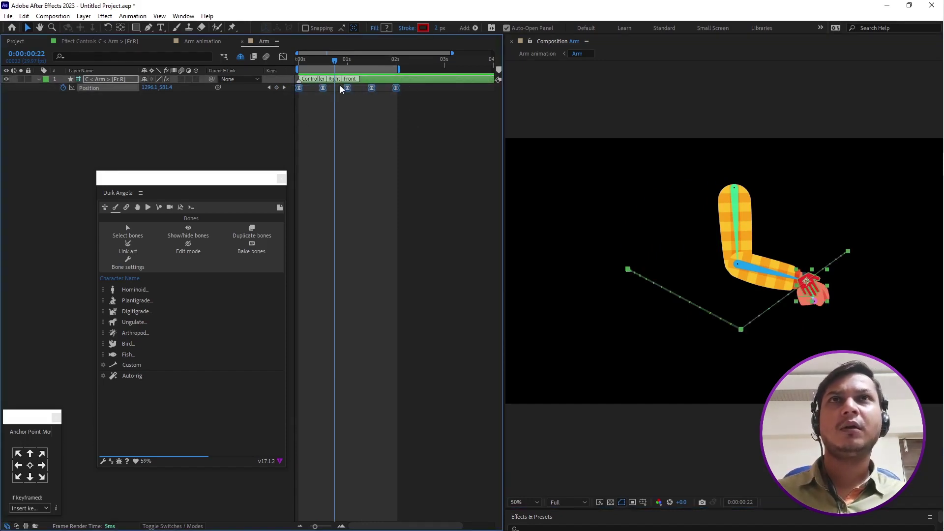
right_click(396, 88)
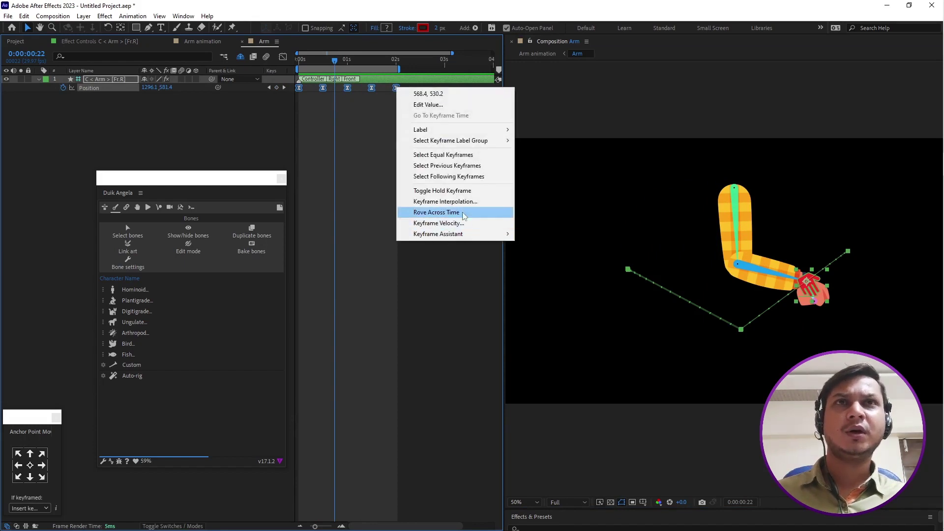
left_click(481, 201)
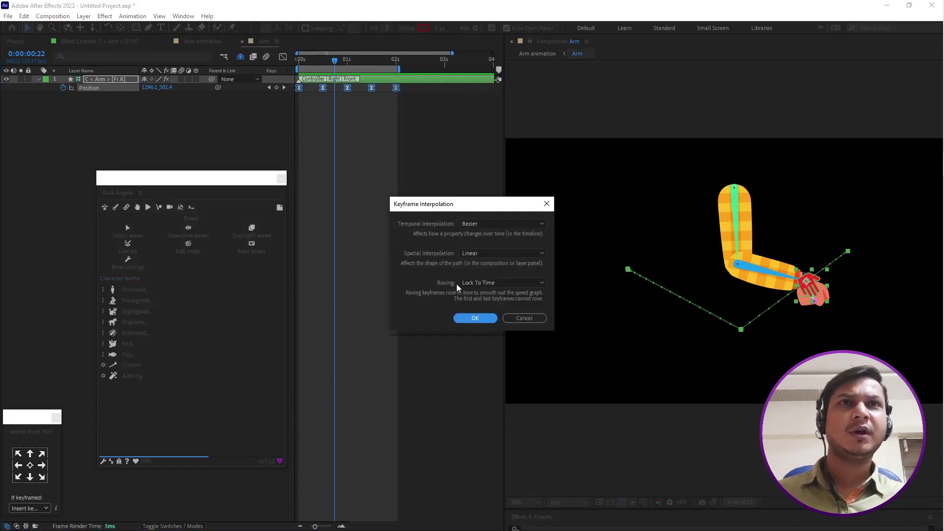
left_click(489, 251)
left_click(493, 301)
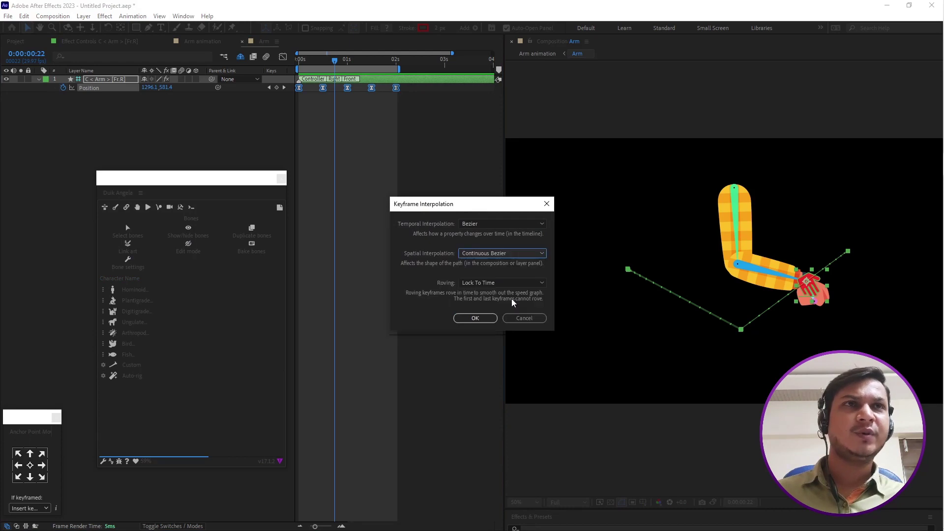
left_click(475, 318)
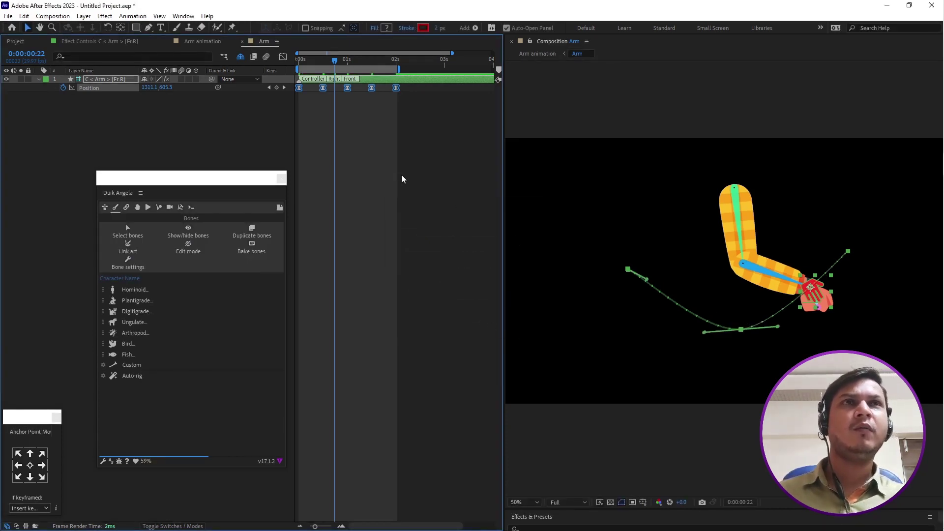
scroll(769, 337, "up", 2)
scroll(775, 333, "down", 2)
left_click(620, 502)
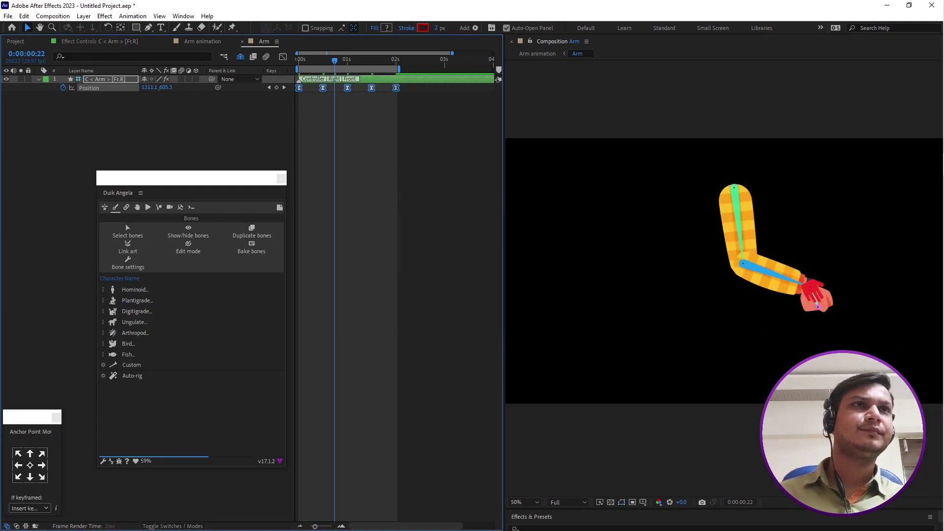
key("space")
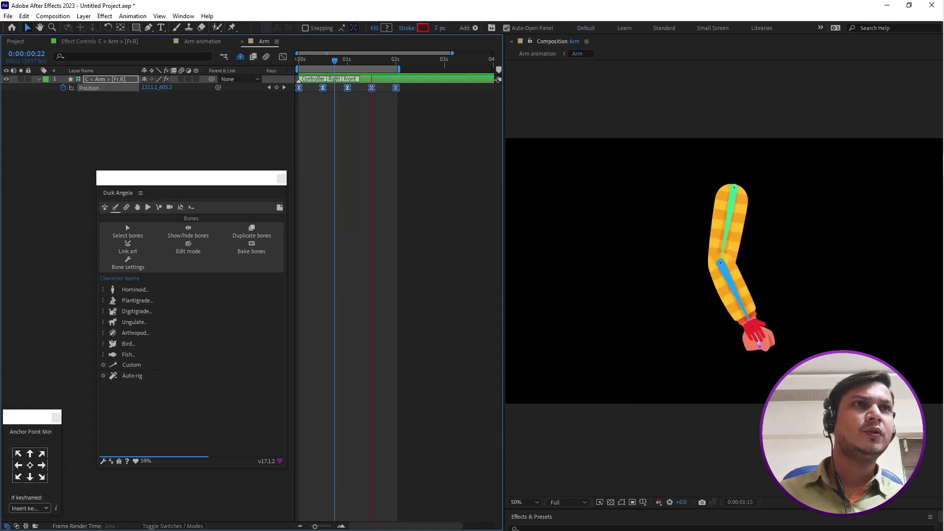
key("space")
scroll(710, 365, "up", 1)
scroll(712, 316, "up", 1)
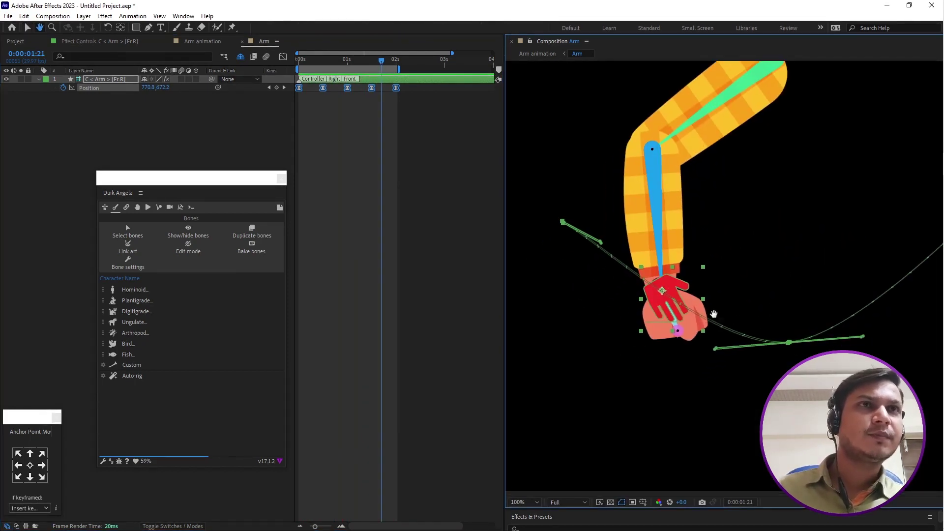
key("space")
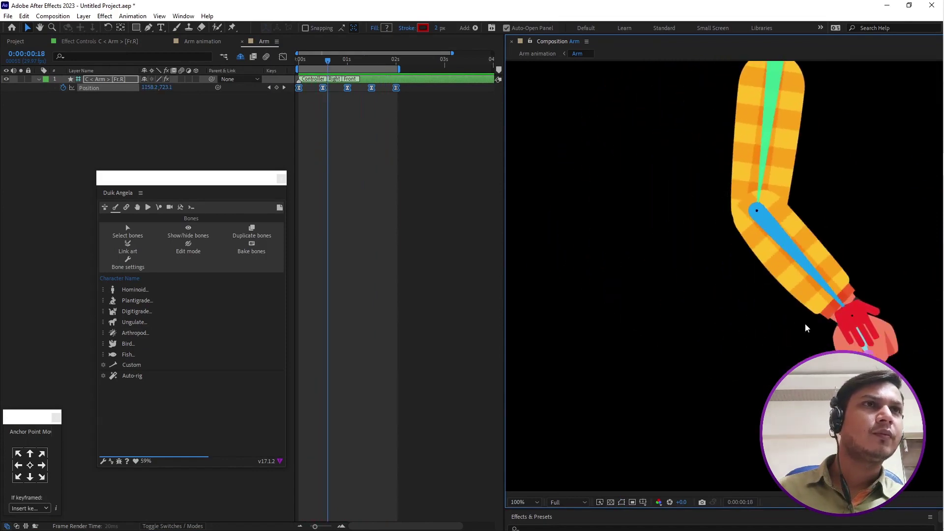
key("space")
scroll(805, 327, "down", 2)
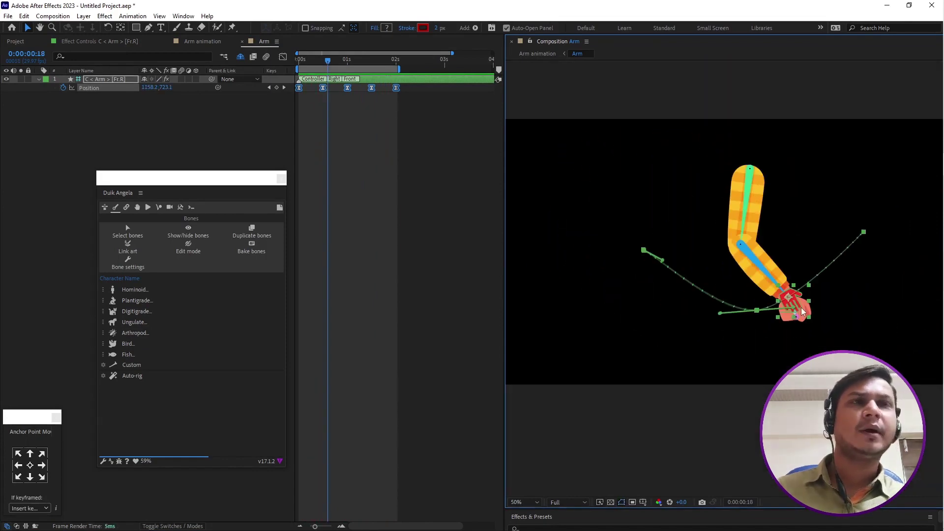
Step: Unhide shy layers and reveal the controller's Rotation property at 0s
left_click(240, 58)
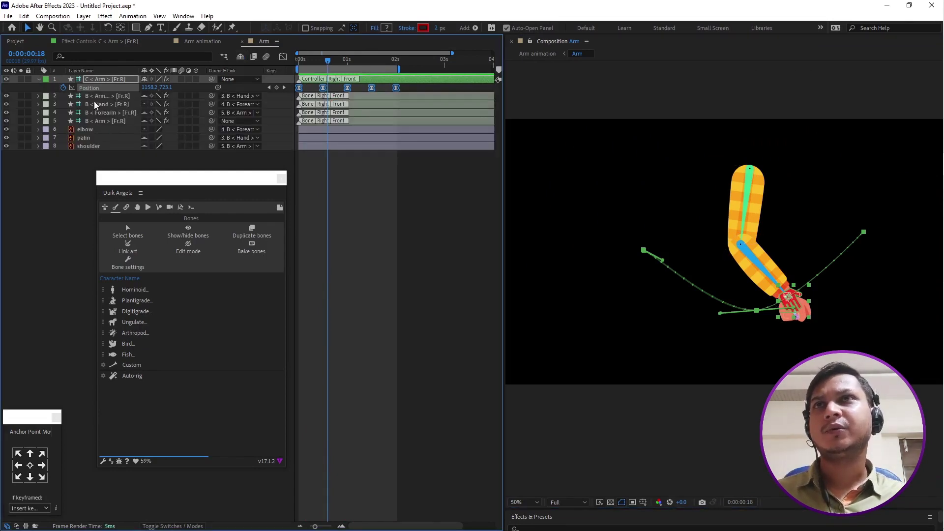
left_click(99, 78)
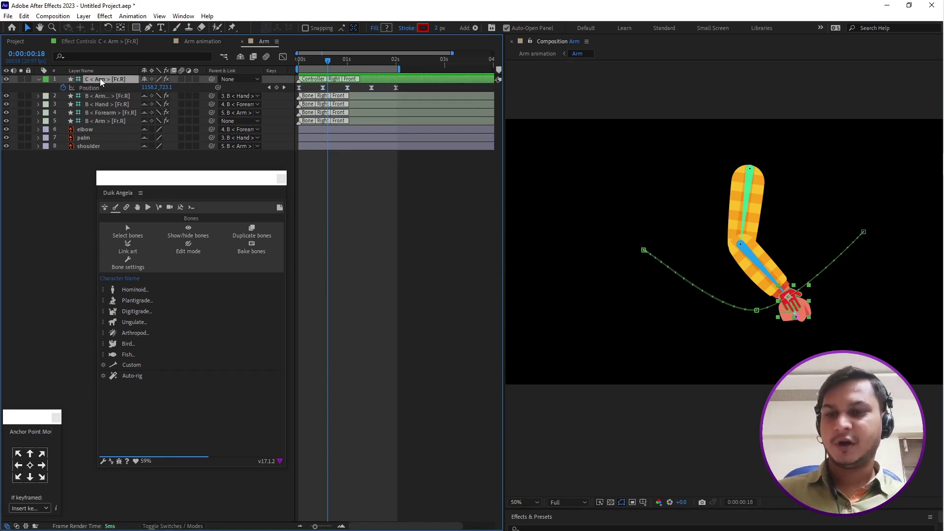
key("shift+r")
left_click(86, 96)
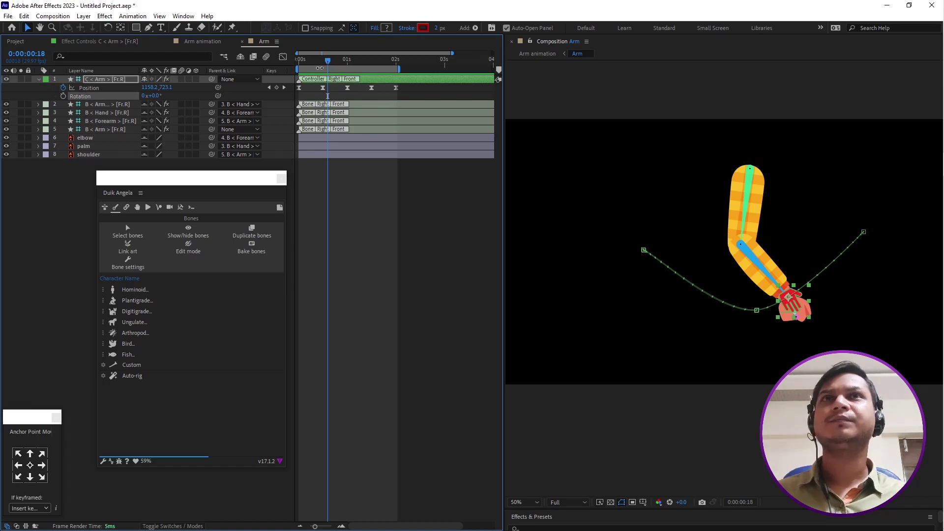
left_click_drag(329, 61, 299, 60)
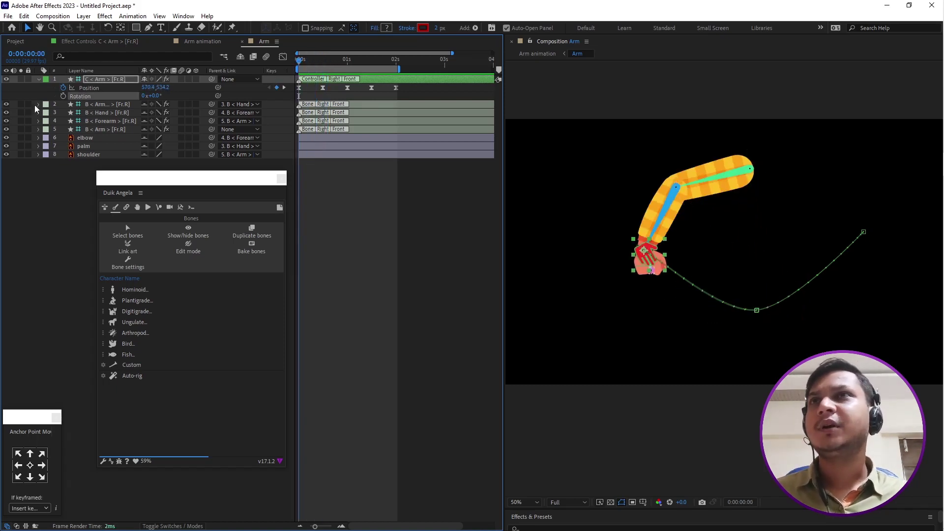
Step: Turn off visibility of the four bone layers and the hand controller
left_click(94, 105)
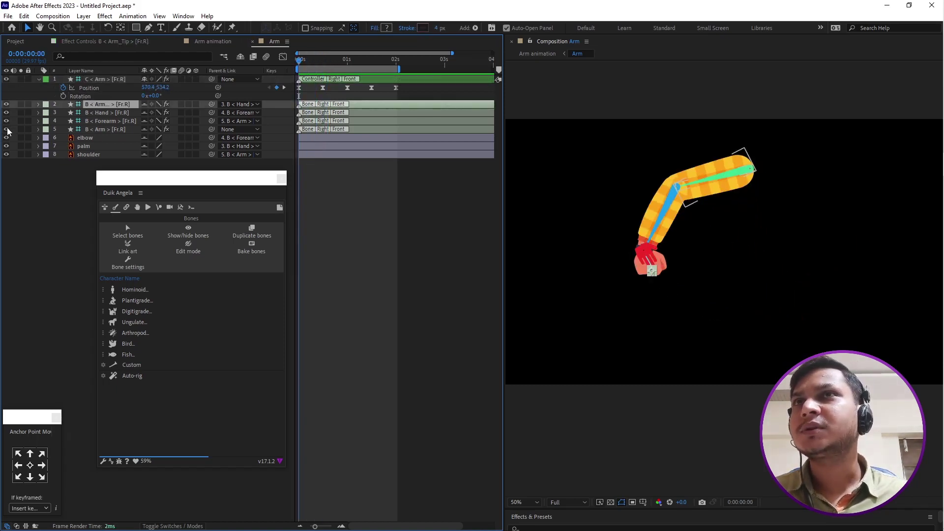
left_click_drag(7, 128, 8, 81)
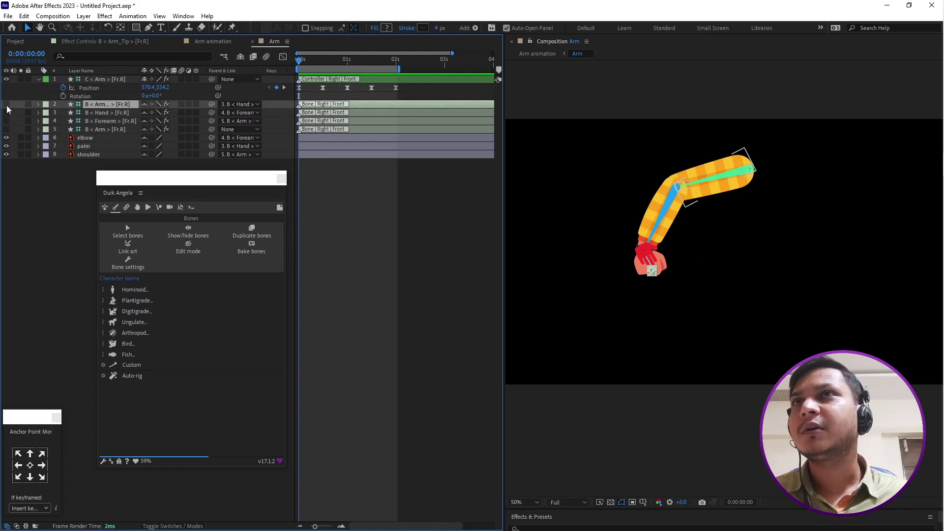
left_click(86, 80)
left_click(6, 79)
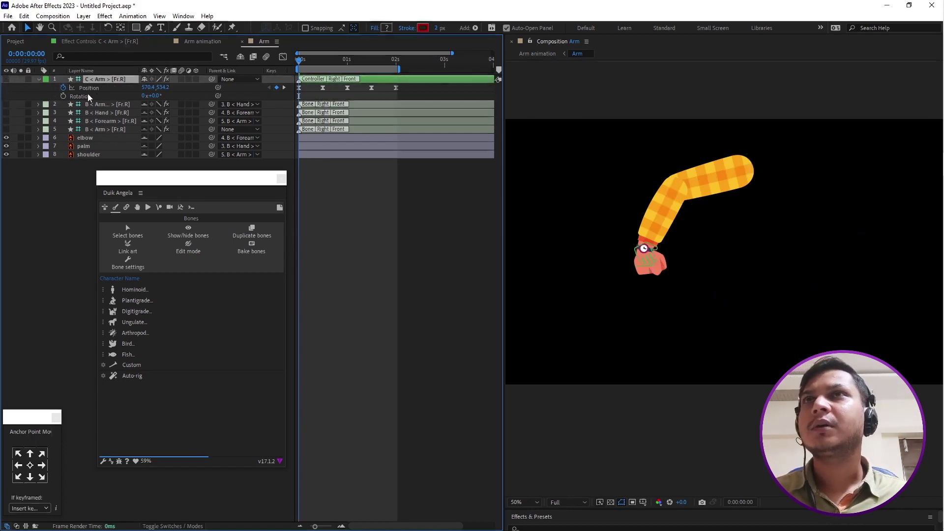
Step: Start keyframing the hand's rotation and set it to 28° at 0 seconds
left_click(63, 95)
left_click_drag(300, 64, 319, 62)
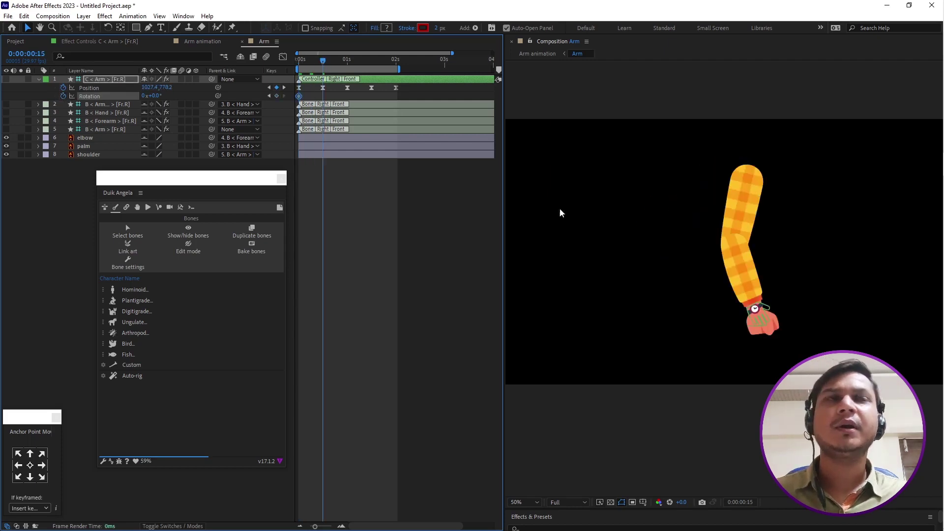
scroll(560, 213, "up", 3)
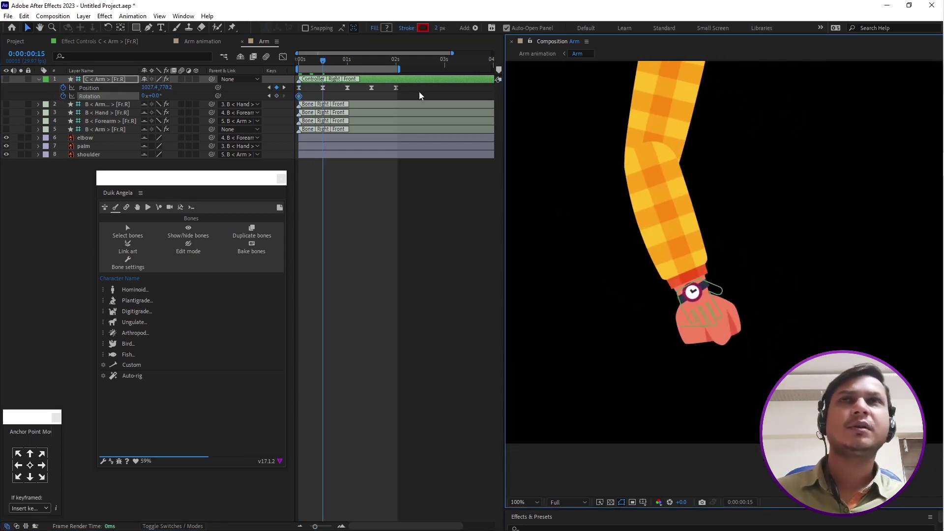
left_click_drag(325, 59, 285, 69)
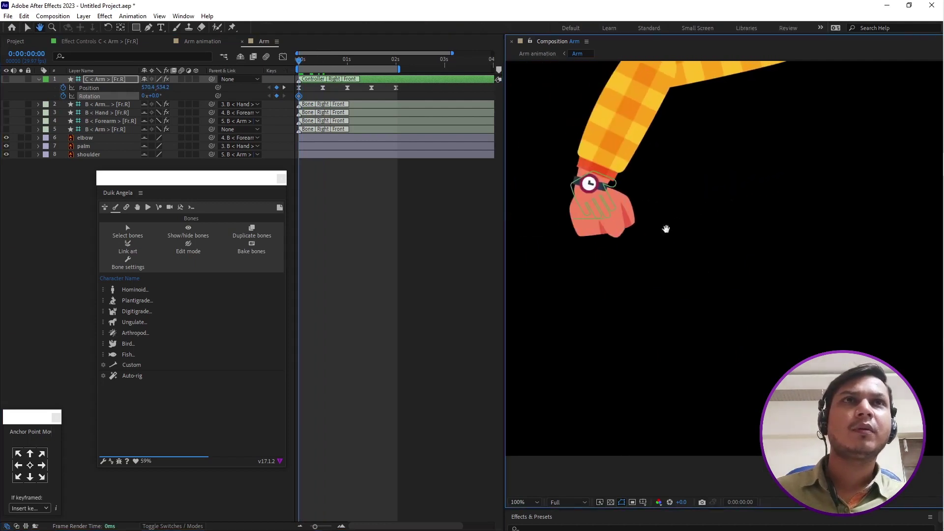
mouse_move(157, 96)
left_mouse_down()
mouse_move(175, 101)
mouse_move(143, 96)
left_mouse_up()
Step: Key the hand's rotation at -83° at 1 second and -21° at 1:15
left_click(323, 59)
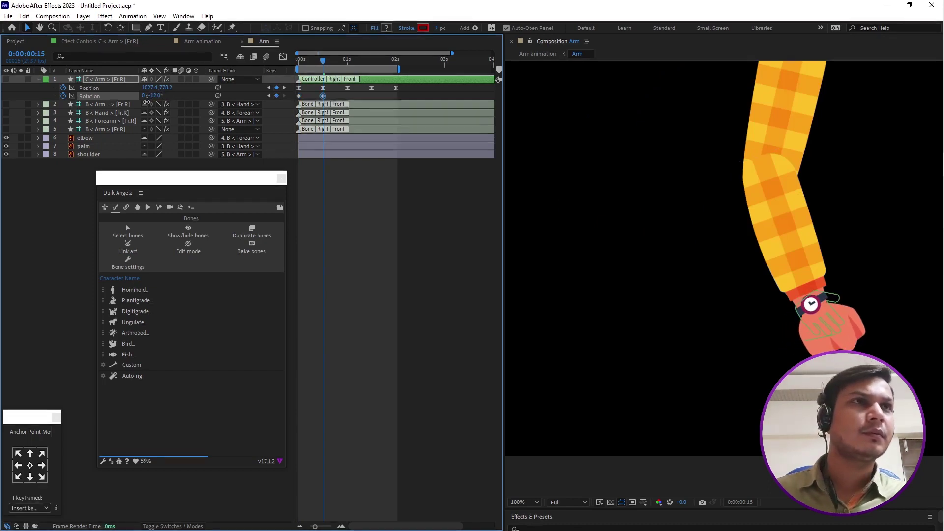
key("h")
key("v")
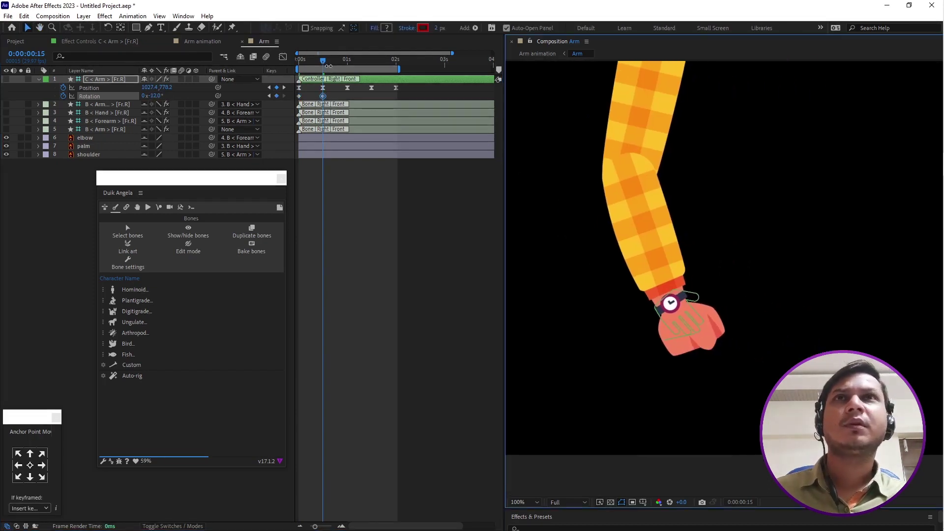
left_click(346, 64)
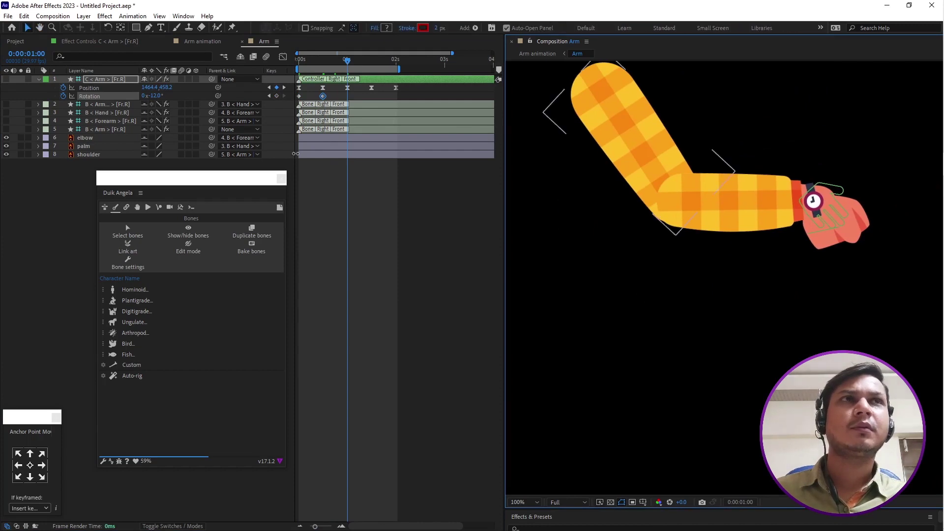
left_click_drag(158, 97, 128, 104)
key("h")
left_click_drag(563, 230, 530, 248)
key("v")
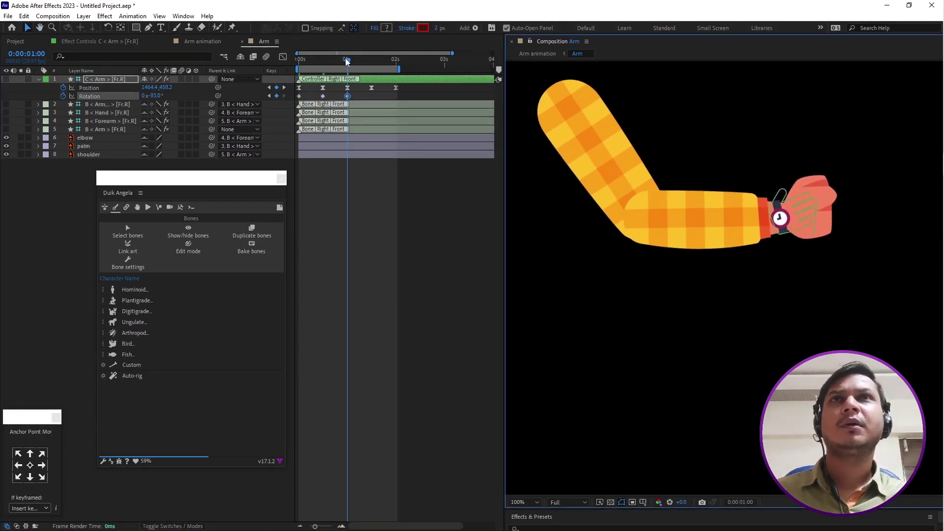
left_click_drag(347, 60, 369, 62)
left_click_drag(697, 259, 749, 189)
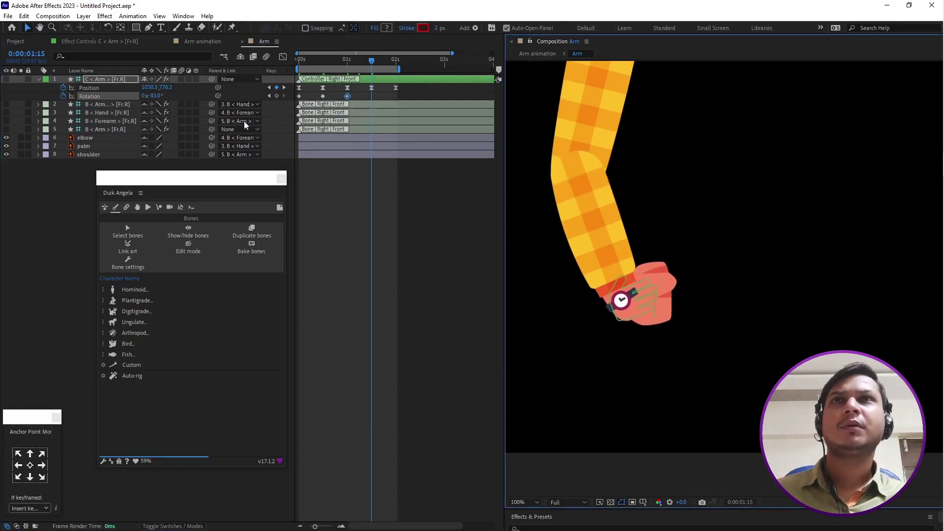
left_click_drag(146, 98, 186, 100)
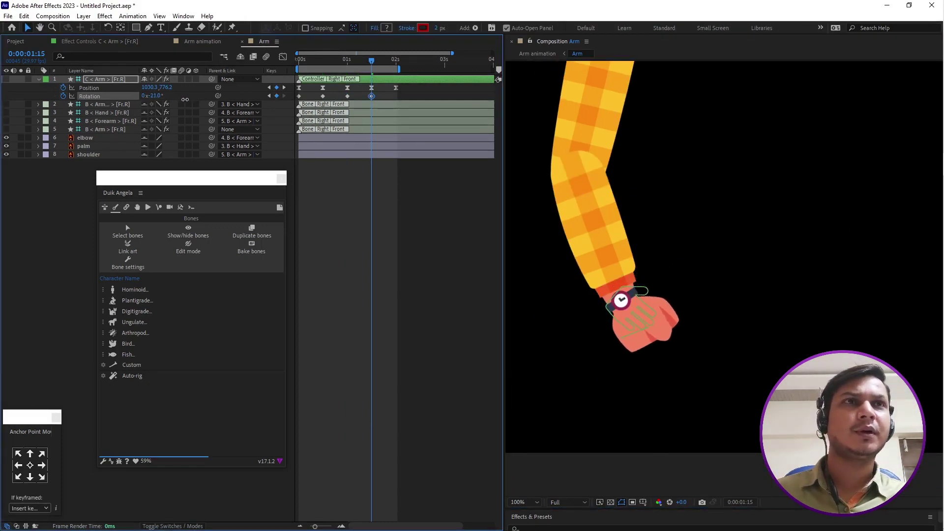
Step: Paste the first 28° rotation keyframe at the 2-second mark
left_click_drag(373, 60, 396, 60)
key("h")
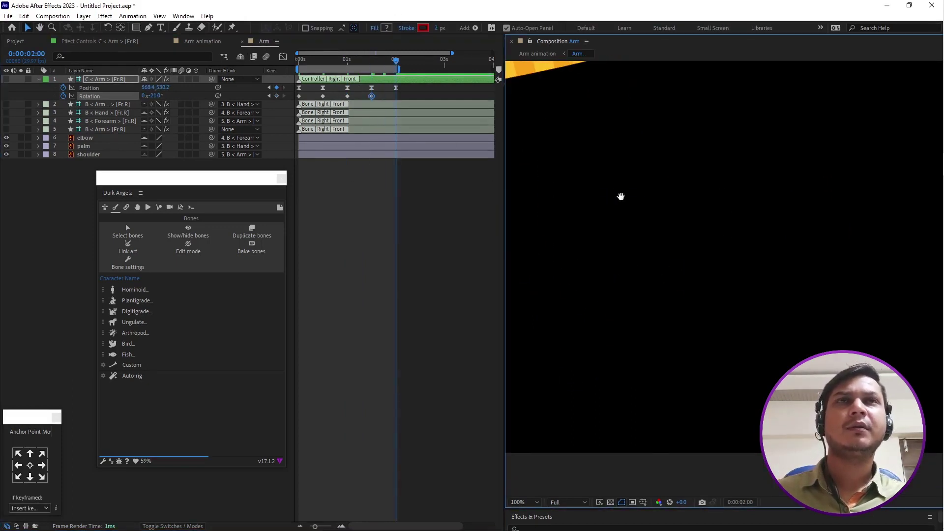
key("v")
left_click(299, 96)
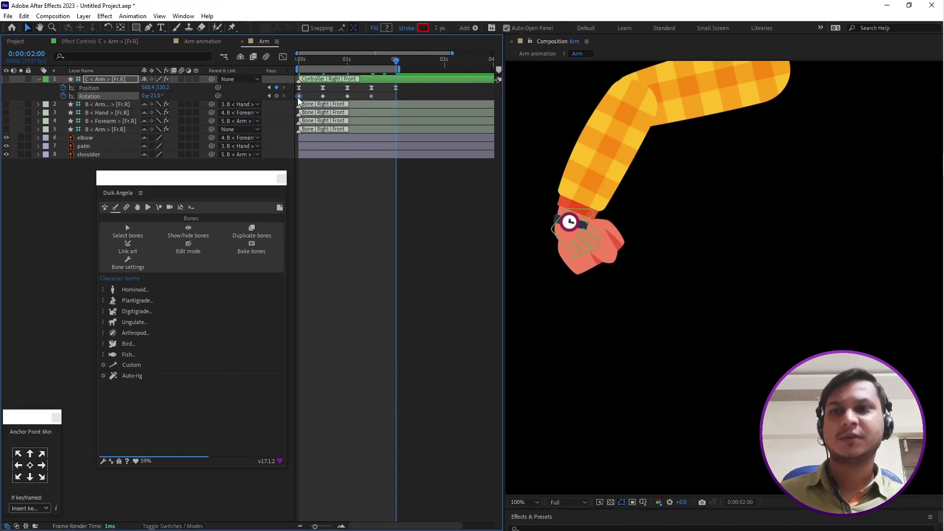
mouse_move(299, 100)
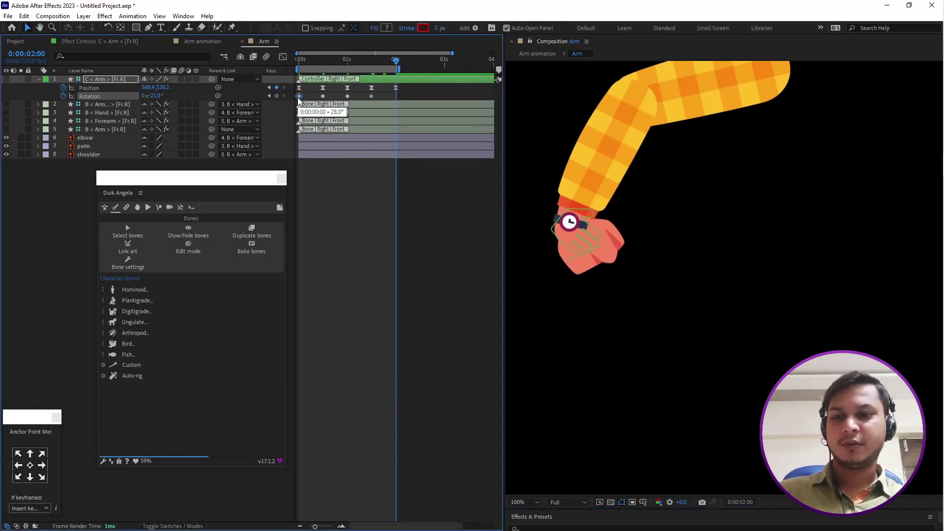
key("ctrl+v")
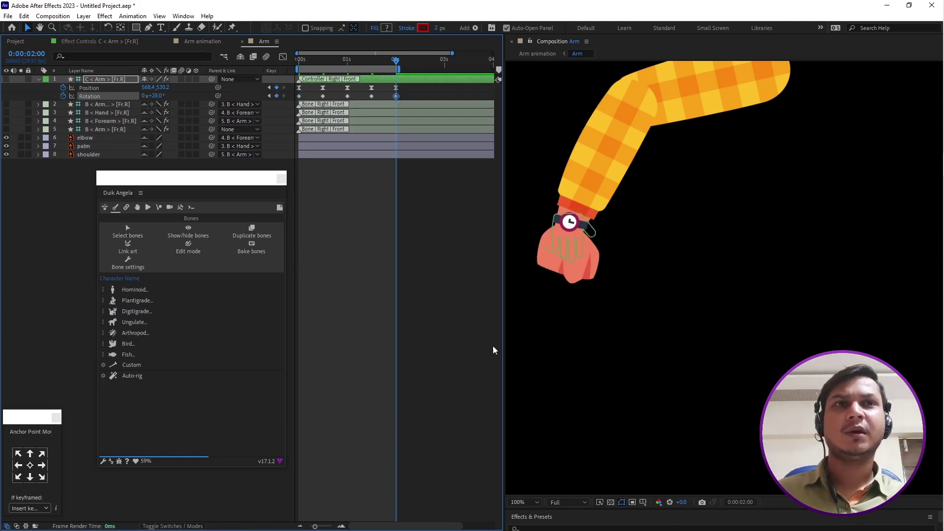
Step: Set the viewer magnification to Fit and return to the start of the timeline
left_click(540, 505)
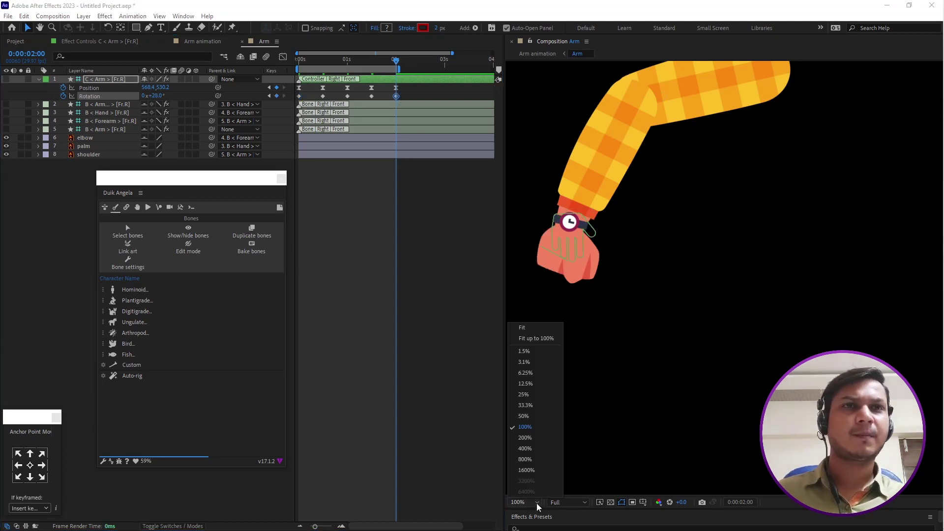
left_click(550, 335)
key("Home")
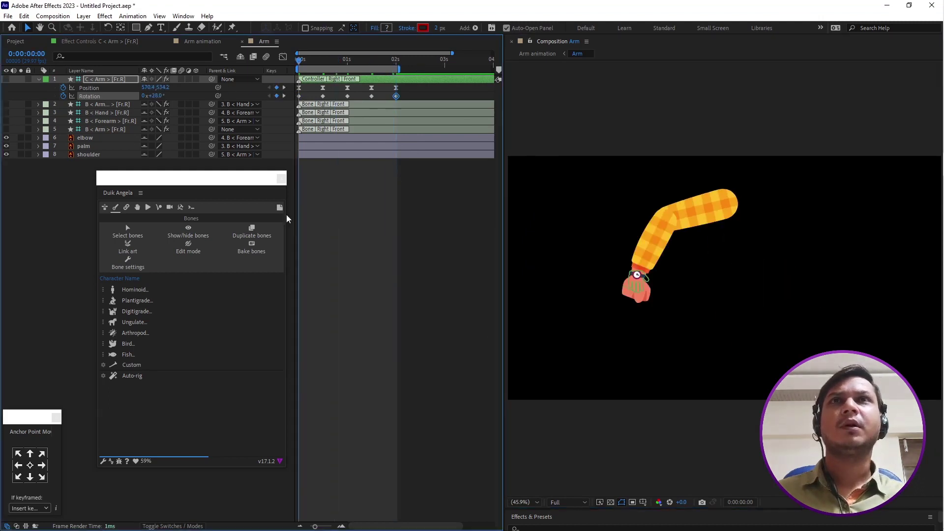